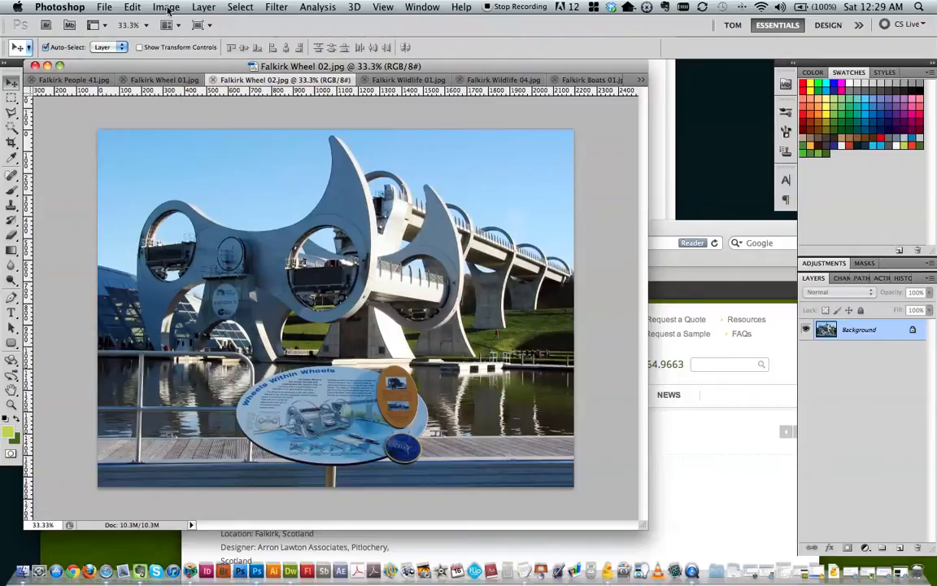
Set Image Size to resolution 100 ppi and width 600 px (height 450) with proportions constrained.
{"action": "left_click", "coordinate": [167, 8]}
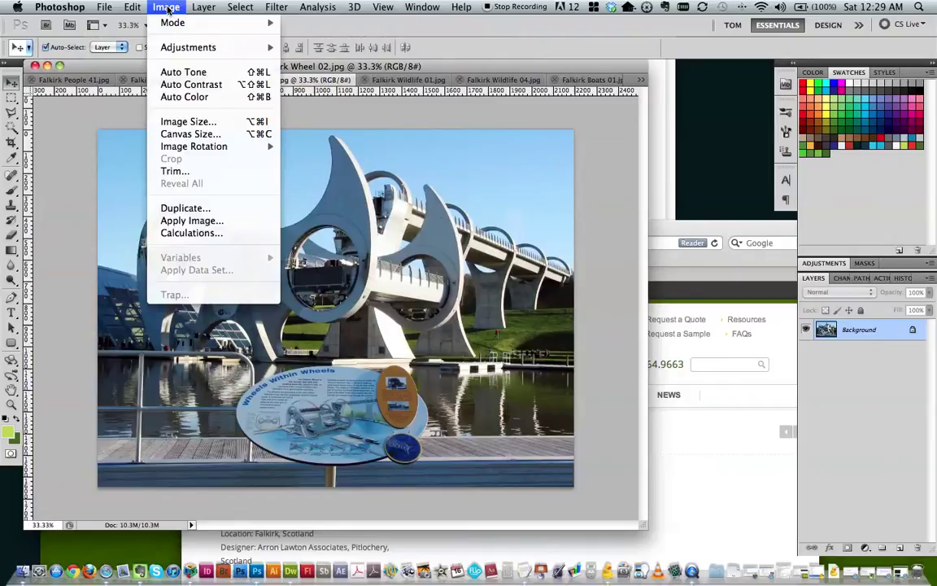
{"action": "left_click", "coordinate": [185, 123]}
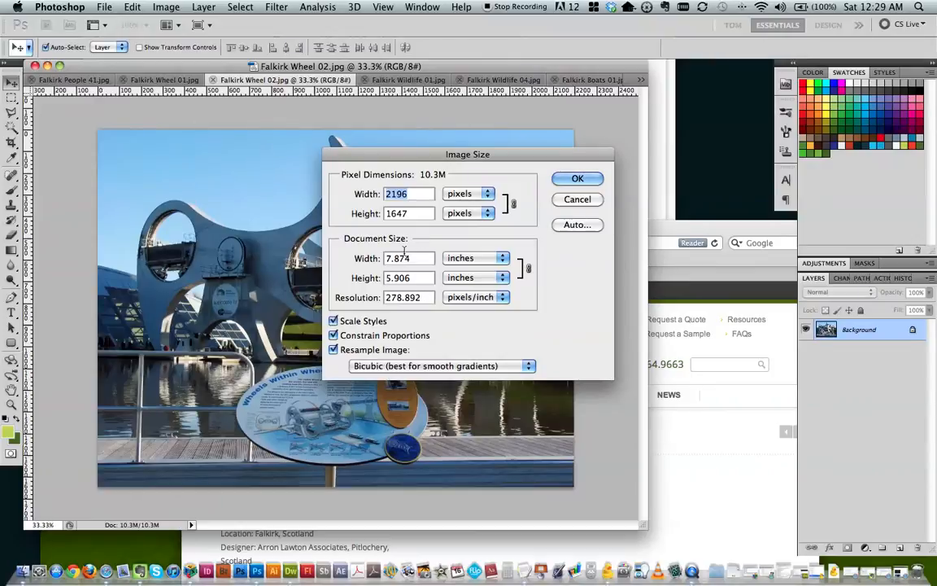
{"action": "key", "text": "Tab"}
{"action": "key", "text": "Tab"}
{"action": "key", "text": "Tab"}
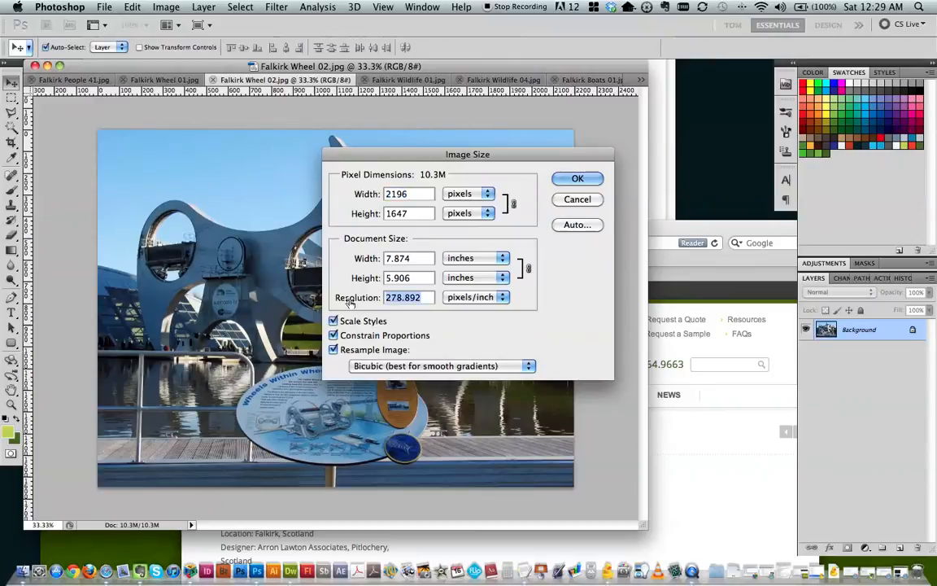
{"action": "type", "text": "72"}
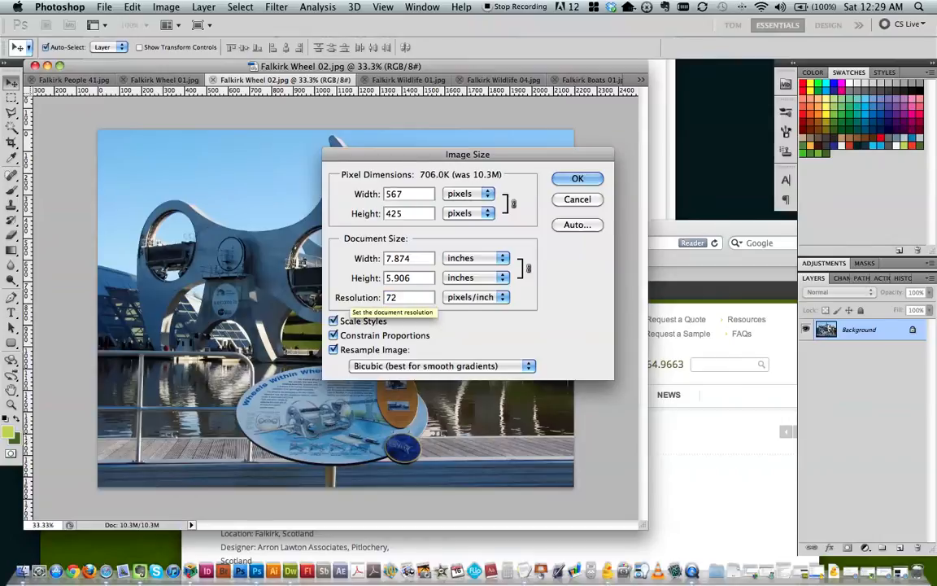
{"action": "double_click", "coordinate": [394, 293]}
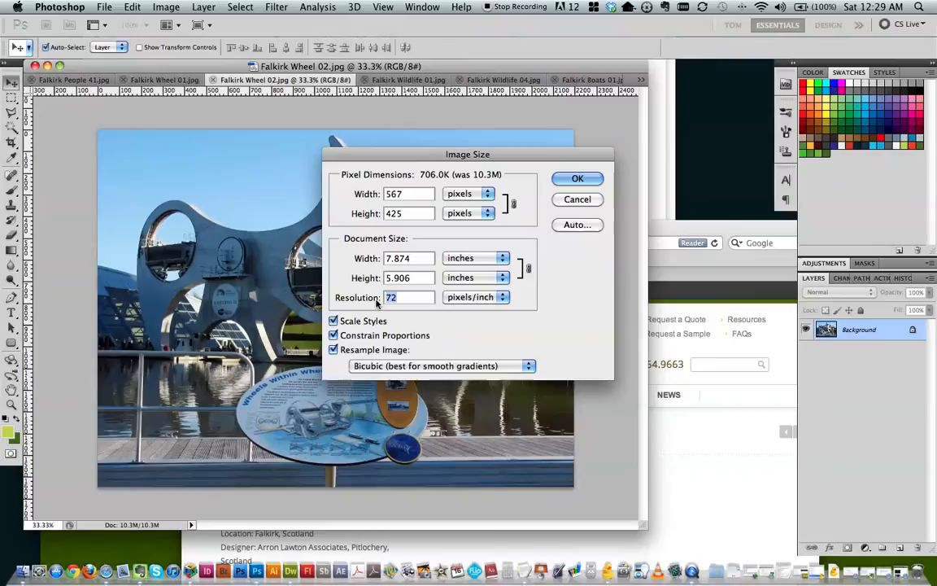
{"action": "type", "text": "100"}
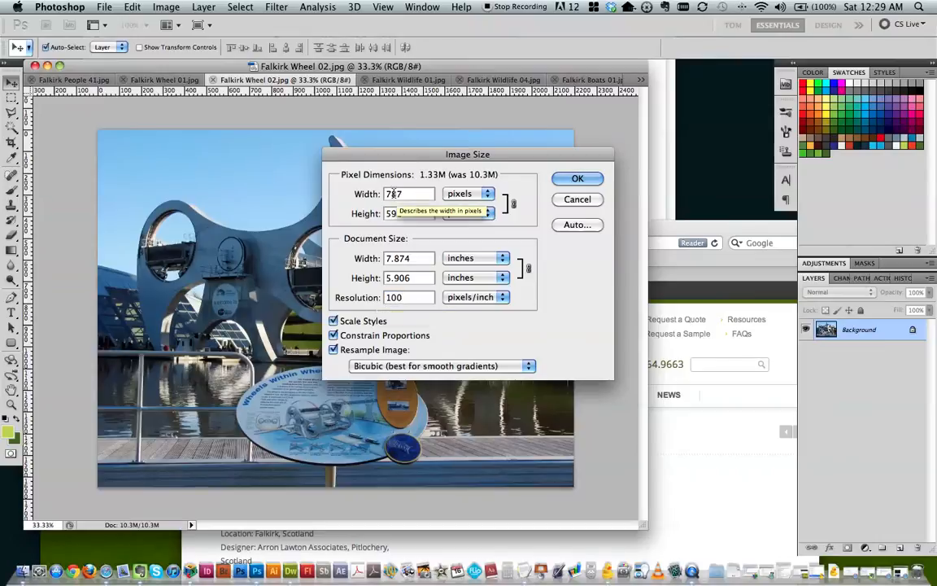
{"action": "double_click", "coordinate": [393, 193]}
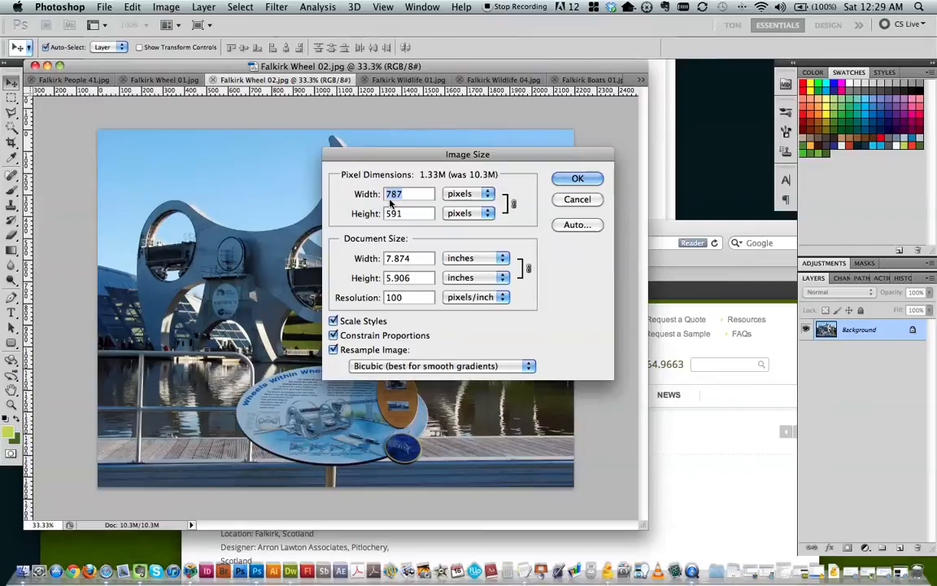
{"action": "type", "text": "600"}
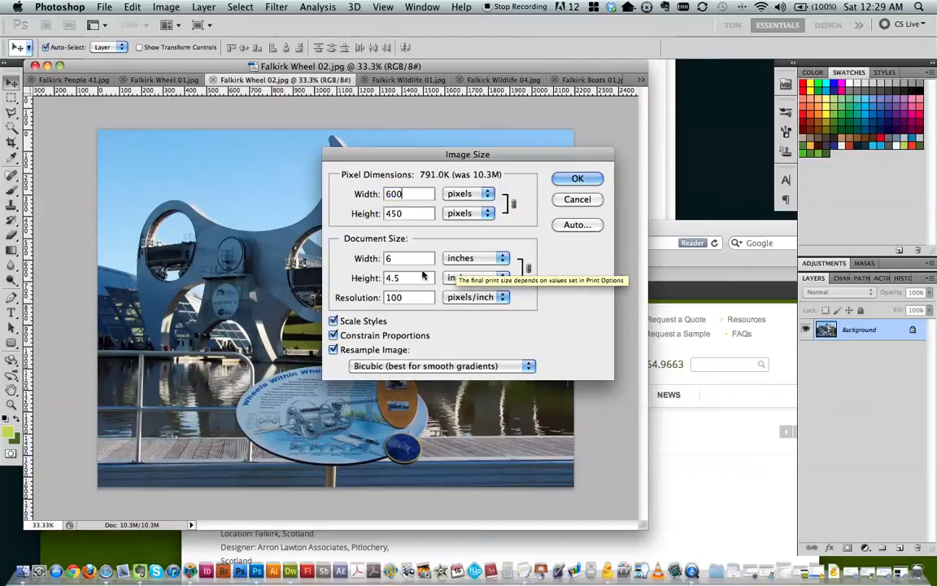
{"action": "left_click", "coordinate": [573, 179]}
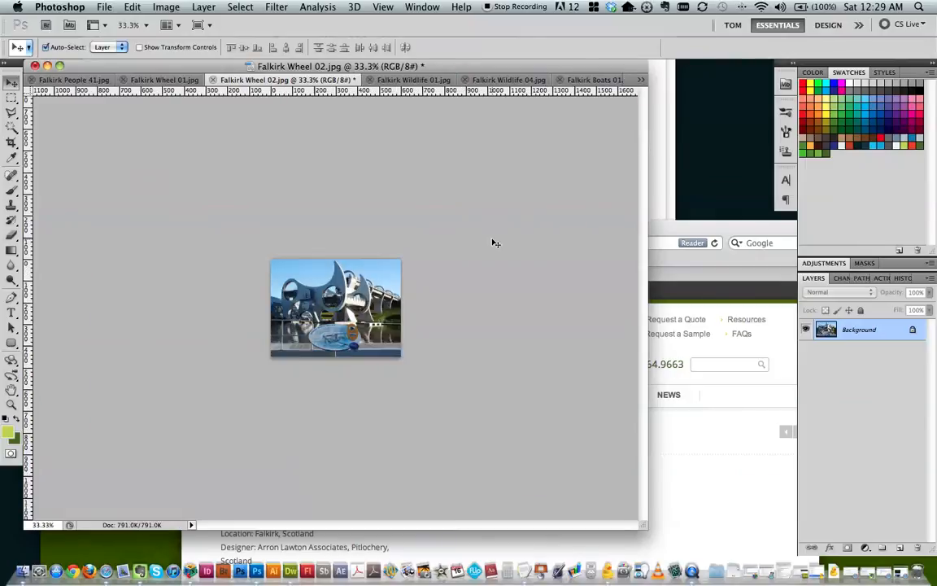
Fit the resized photo on screen and head to the File menu for Save for Web.
{"action": "left_click", "coordinate": [241, 6]}
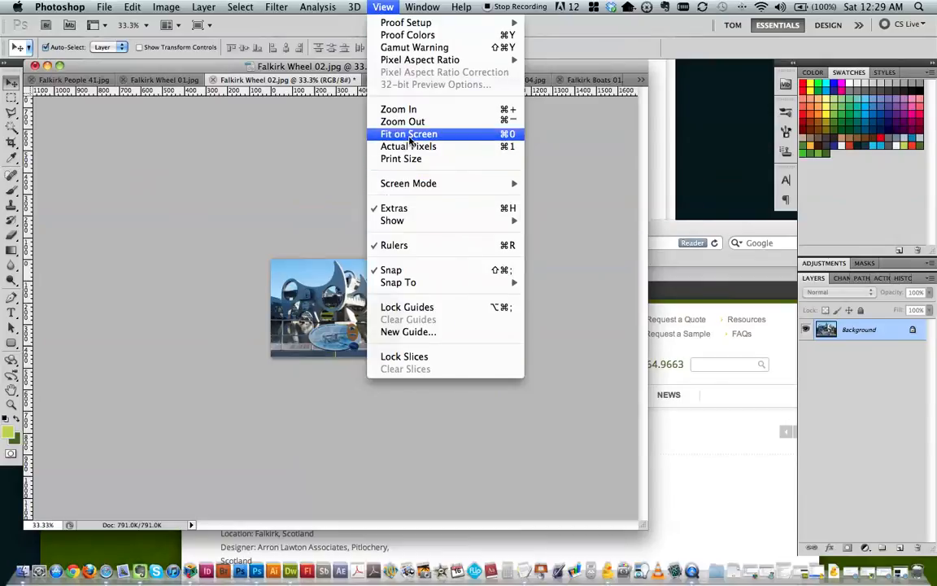
{"action": "left_click", "coordinate": [410, 135]}
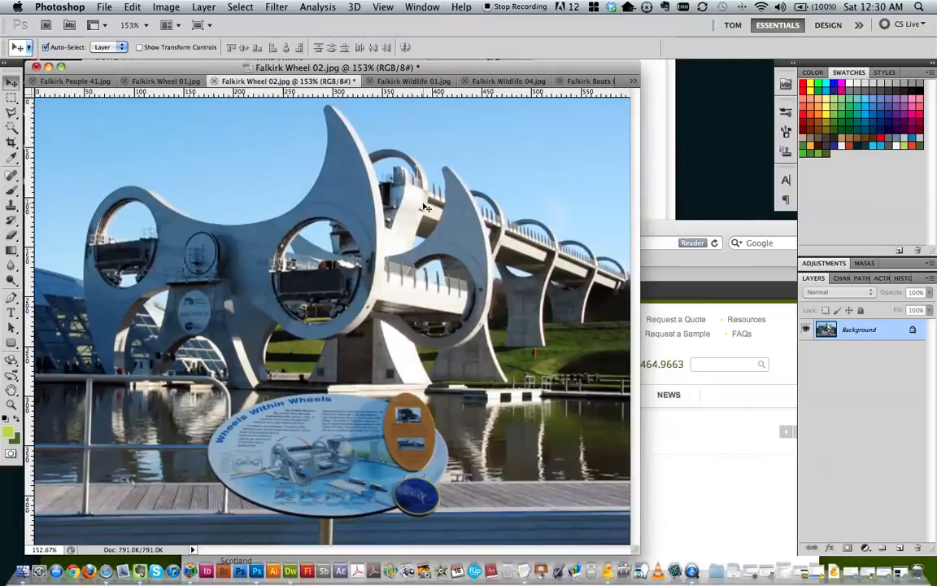
{"action": "left_click", "coordinate": [104, 6]}
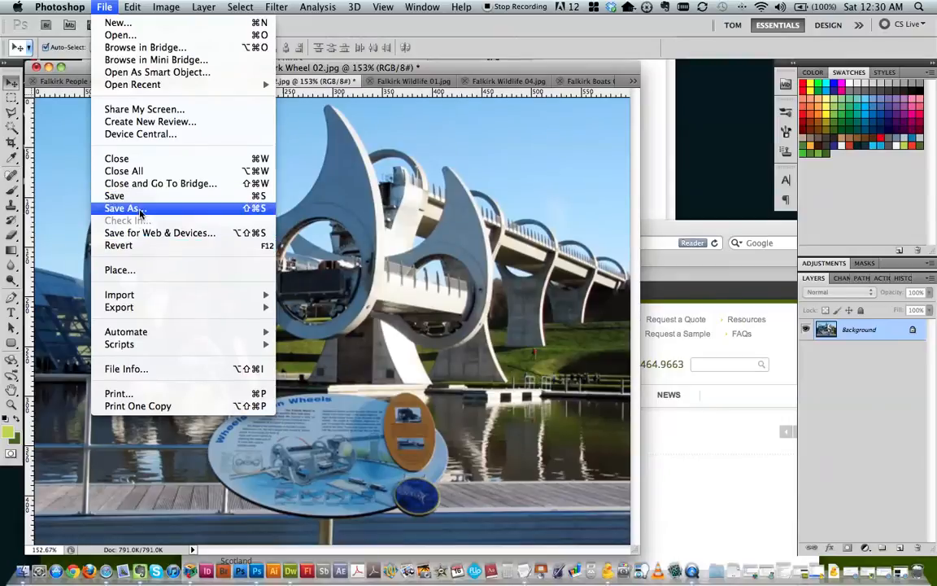
In Save for Web & Devices keep JPEG at quality 60, pan previews to the sign, and save.
{"action": "left_click", "coordinate": [139, 234]}
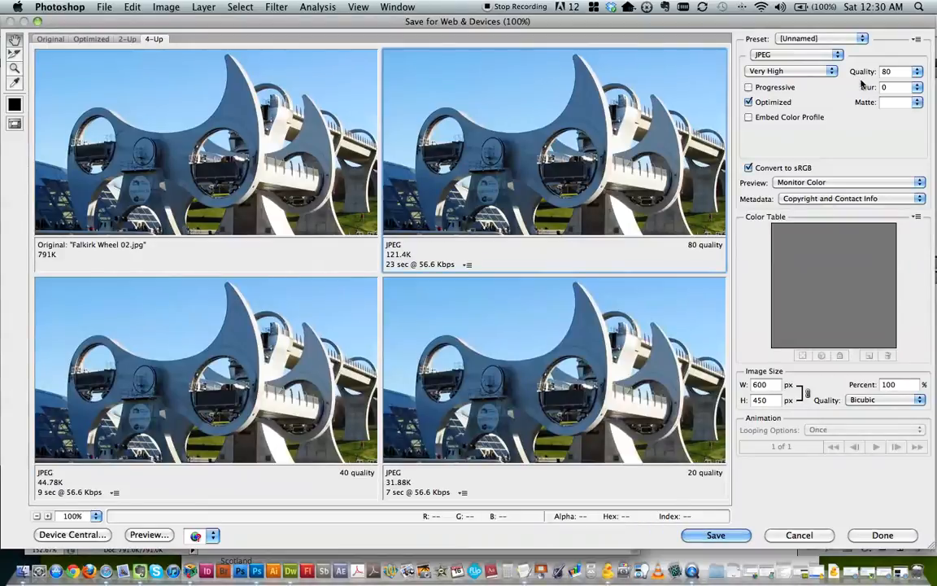
{"action": "left_click", "coordinate": [859, 73]}
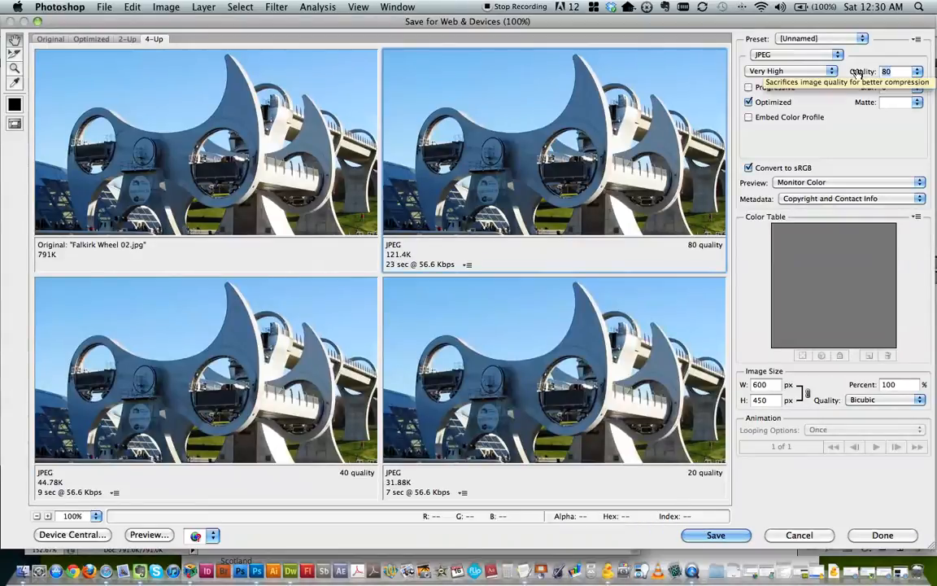
{"action": "left_click", "coordinate": [822, 55]}
{"action": "left_click", "coordinate": [822, 55]}
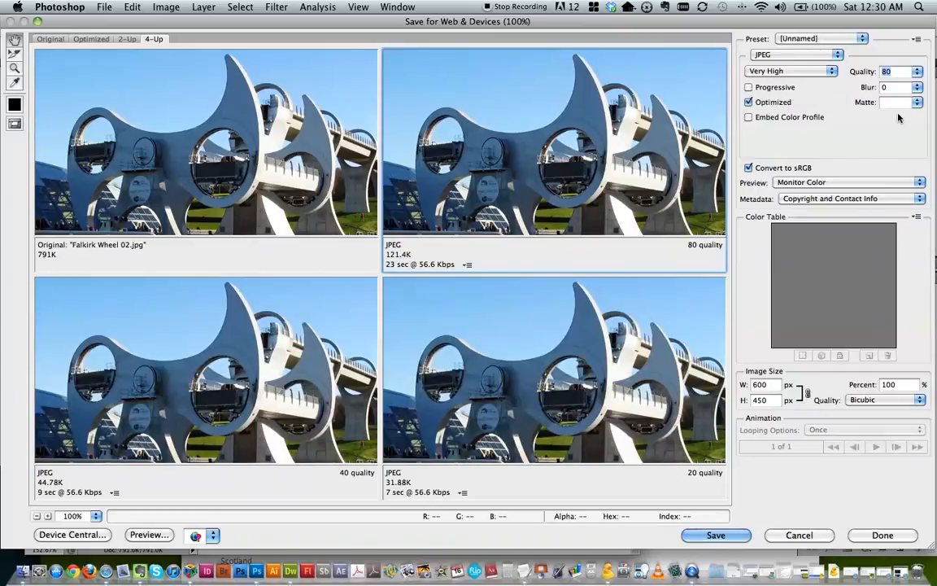
{"action": "type", "text": "60"}
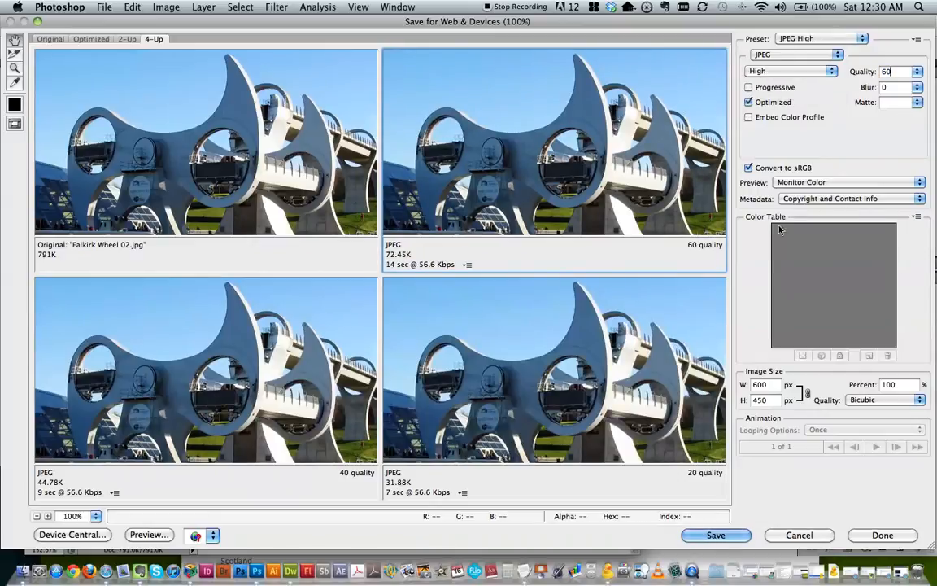
{"action": "mouse_move", "coordinate": [606, 232]}
{"action": "left_mouse_down"}
{"action": "mouse_move", "coordinate": [608, 174]}
{"action": "mouse_move", "coordinate": [398, 204]}
{"action": "left_mouse_up"}
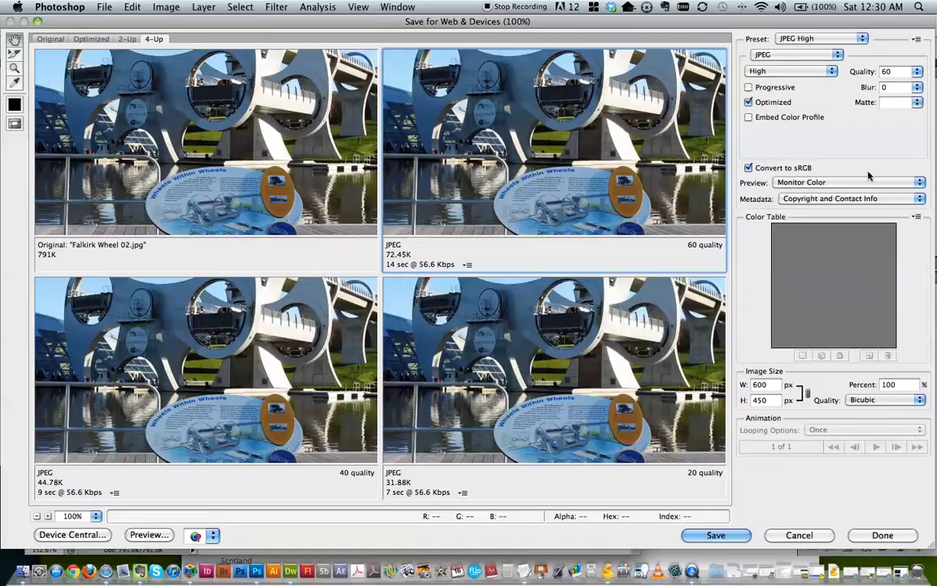
{"action": "left_click", "coordinate": [717, 536]}
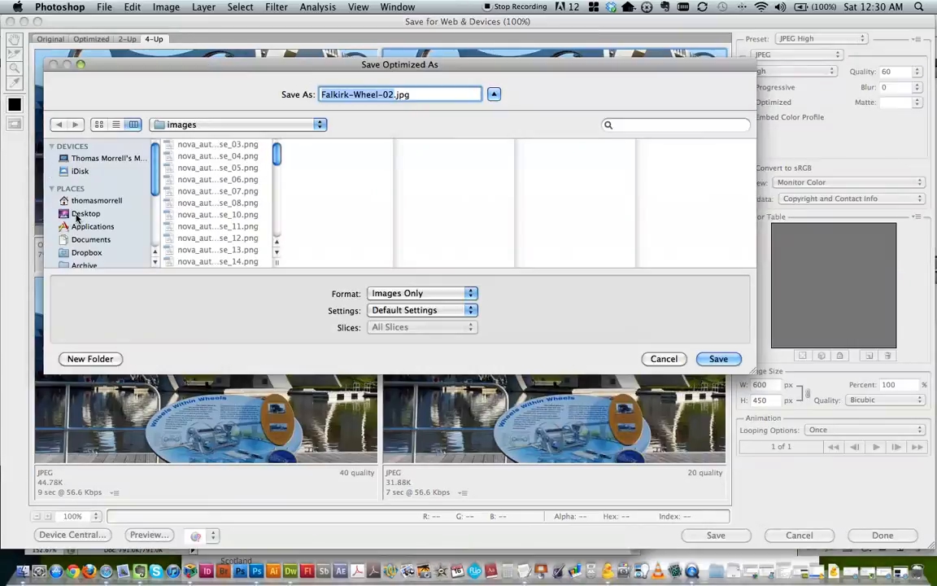
Save Falkirk-Wheel-02.jpg into a new Falkirk folder on the Desktop.
{"action": "left_click", "coordinate": [107, 214]}
{"action": "left_click", "coordinate": [98, 359]}
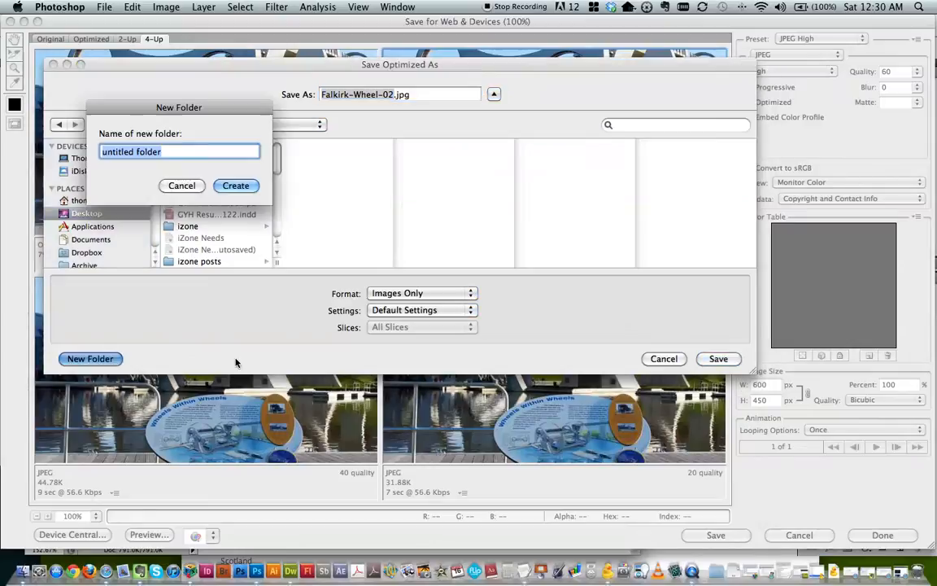
{"action": "type", "text": "Fa"}
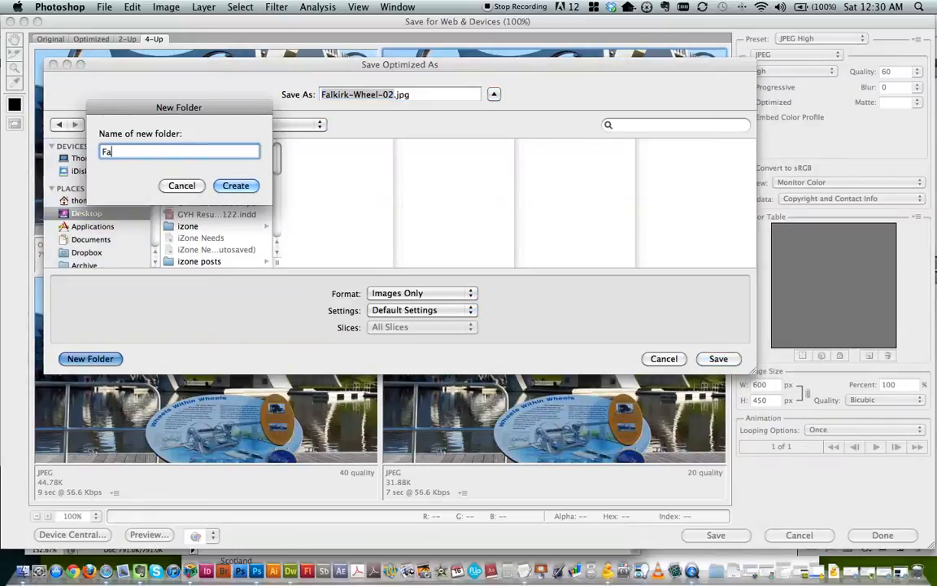
{"action": "type", "text": "lkirk"}
{"action": "left_click", "coordinate": [248, 190]}
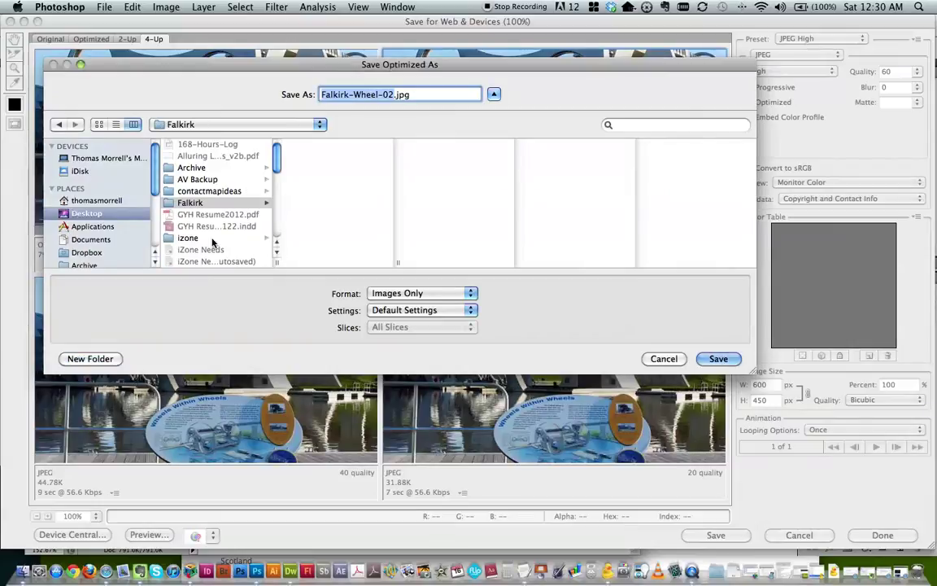
{"action": "left_click", "coordinate": [718, 359]}
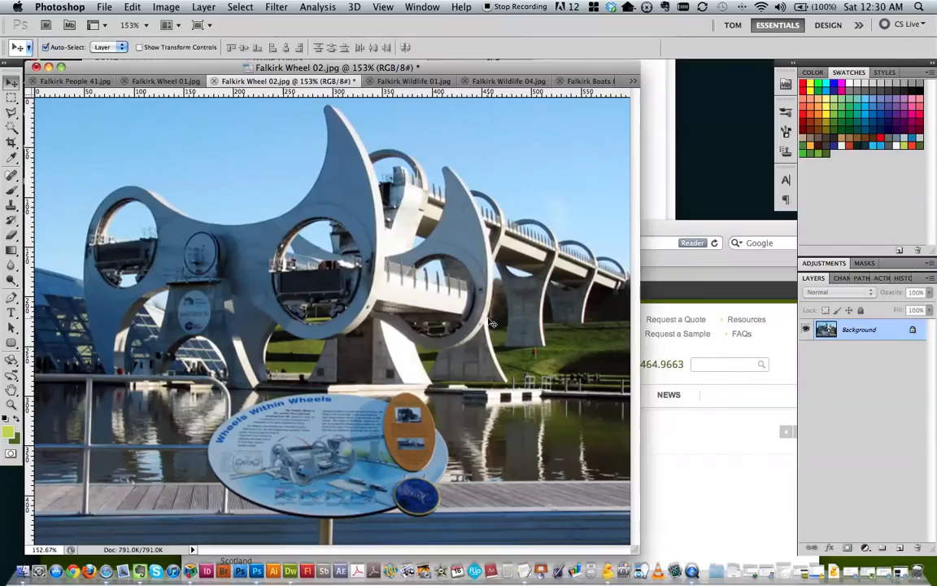
Bring Safari forward full-screen and switch to the Falkirk Wheel post's WordPress edit page.
{"action": "left_click", "coordinate": [660, 235]}
{"action": "double_click", "coordinate": [580, 230]}
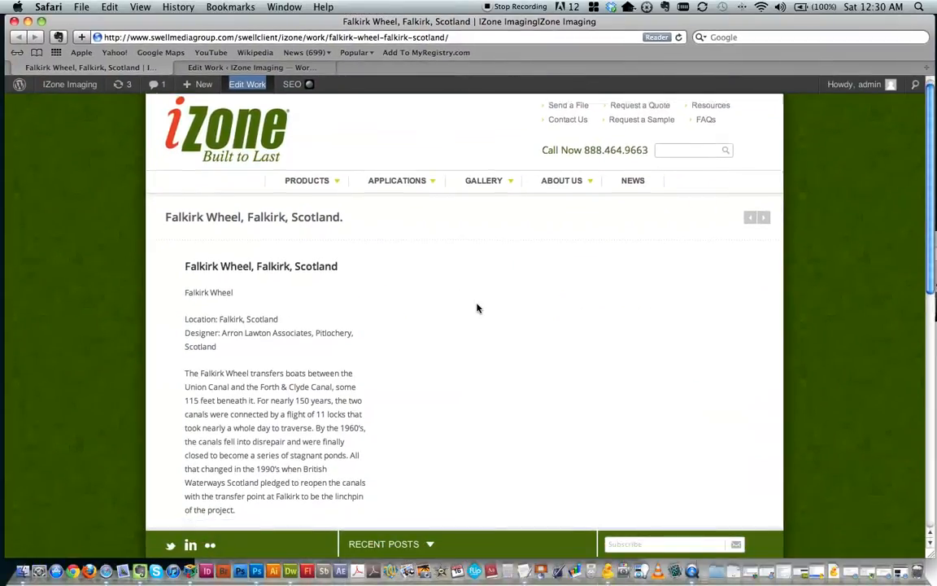
{"action": "scroll", "coordinate": [477, 307], "scroll_direction": "down", "scroll_amount": 10}
{"action": "scroll", "coordinate": [476, 307], "scroll_direction": "down", "scroll_amount": 4}
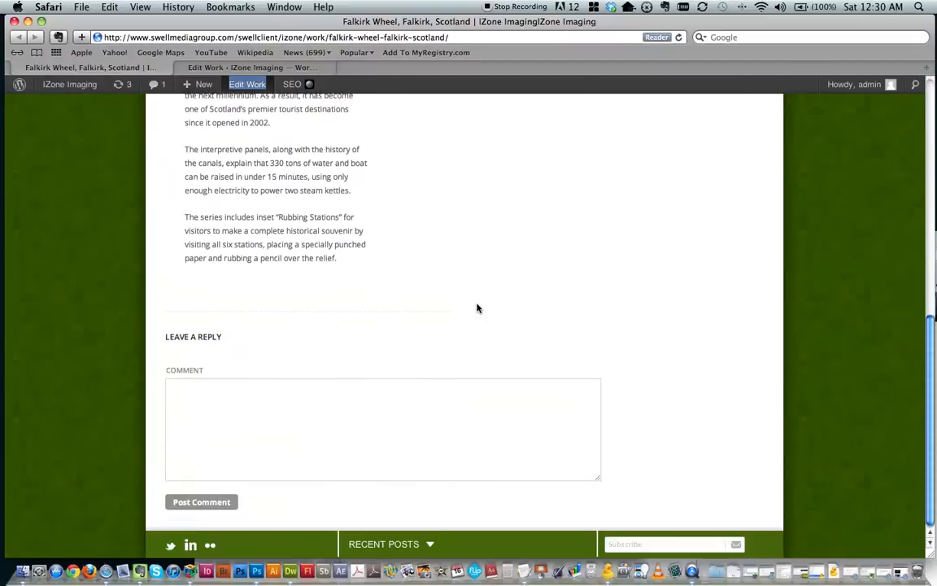
{"action": "scroll", "coordinate": [477, 307], "scroll_direction": "up", "scroll_amount": 15}
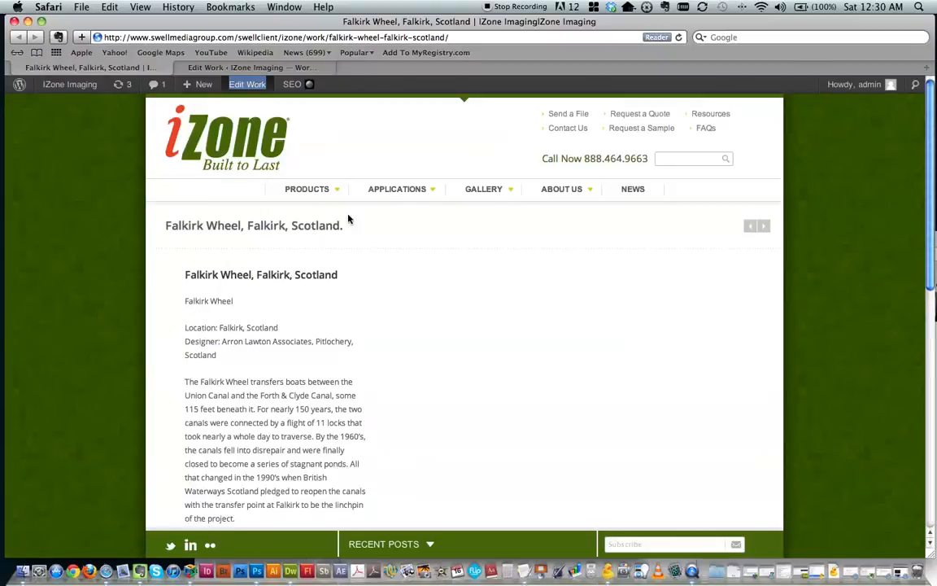
{"action": "left_click", "coordinate": [236, 69]}
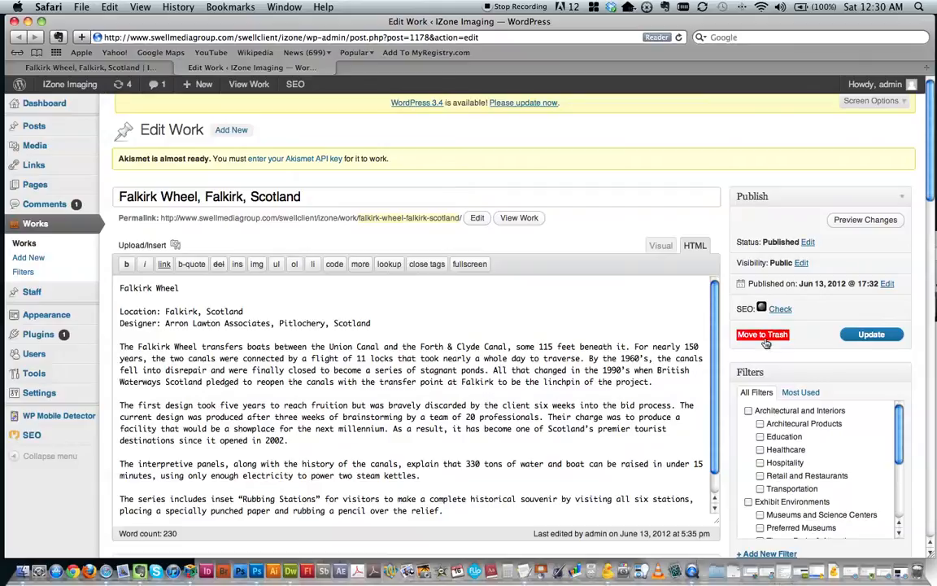
{"action": "scroll", "coordinate": [722, 351], "scroll_direction": "down", "scroll_amount": 3}
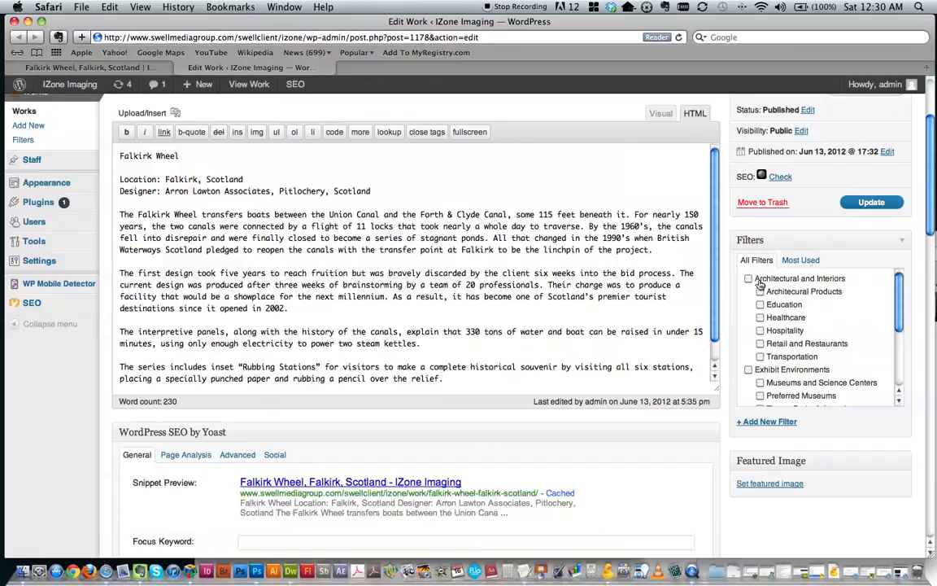
{"action": "left_click_drag", "start_coordinate": [421, 26], "coordinate": [429, 174]}
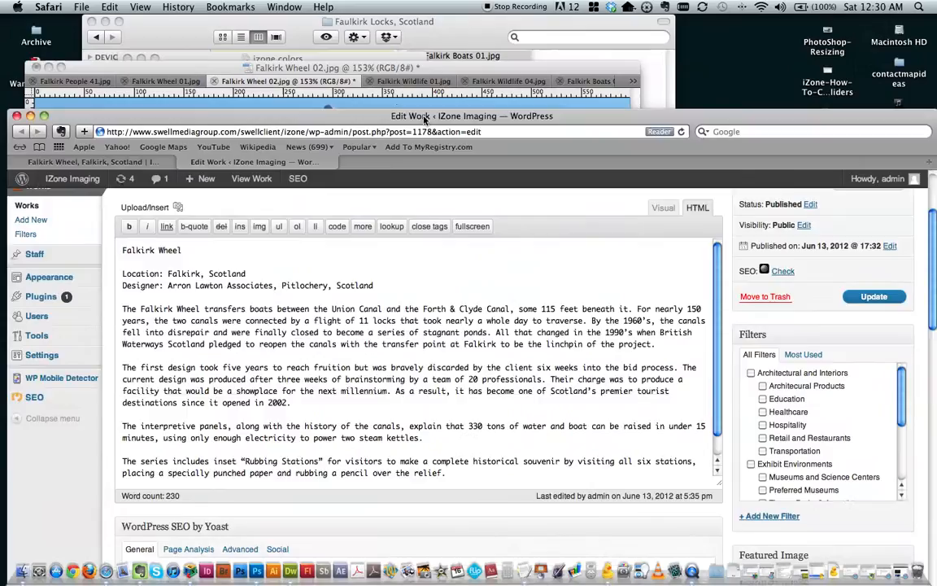
{"action": "left_click", "coordinate": [431, 36]}
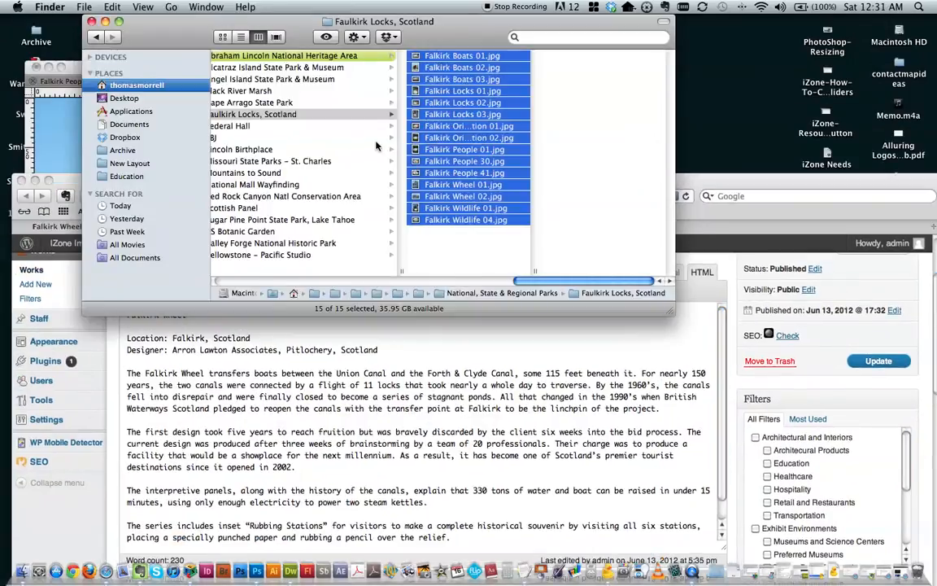
{"action": "scroll", "coordinate": [377, 145], "scroll_direction": "left", "scroll_amount": 10}
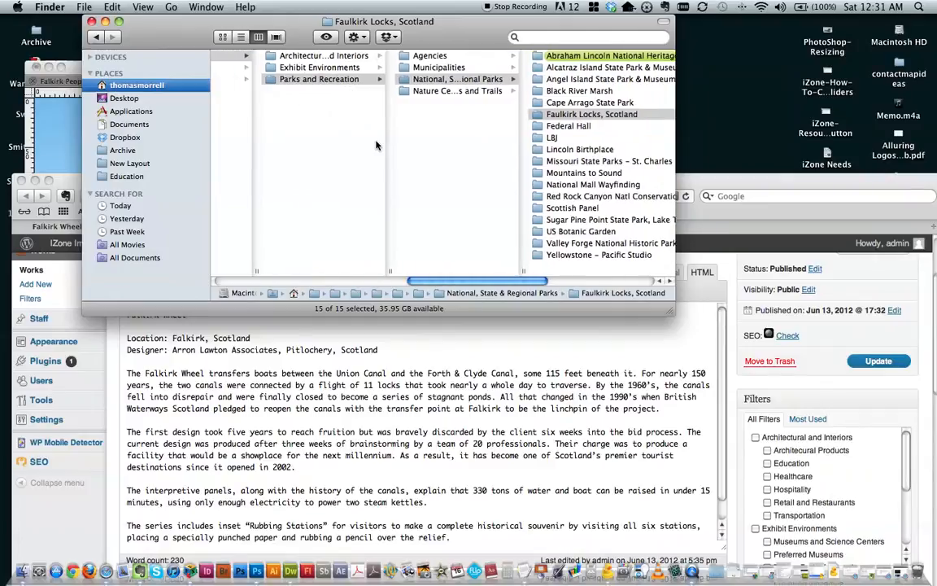
{"action": "scroll", "coordinate": [376, 145], "scroll_direction": "left", "scroll_amount": 5}
{"action": "scroll", "coordinate": [377, 145], "scroll_direction": "left", "scroll_amount": 5}
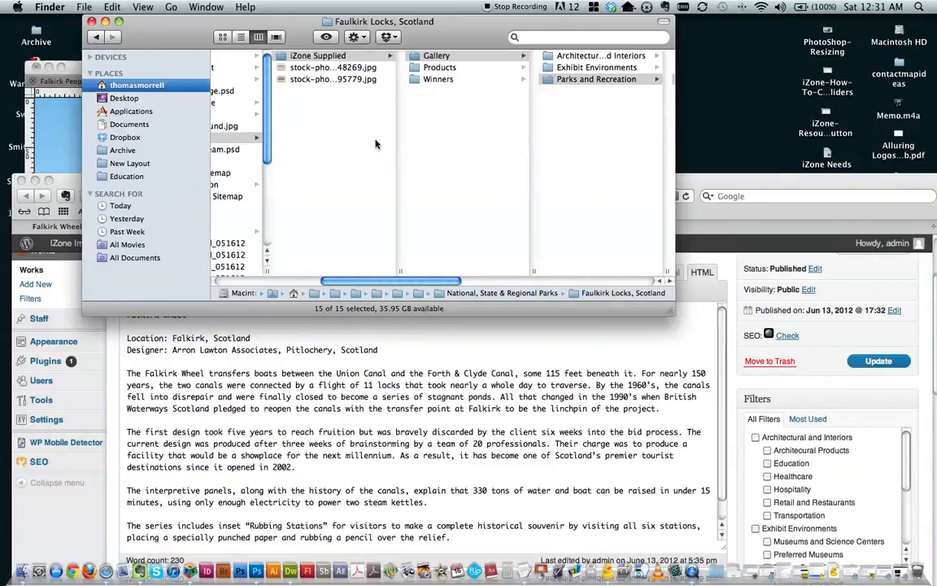
{"action": "scroll", "coordinate": [350, 106], "scroll_direction": "right", "scroll_amount": 3}
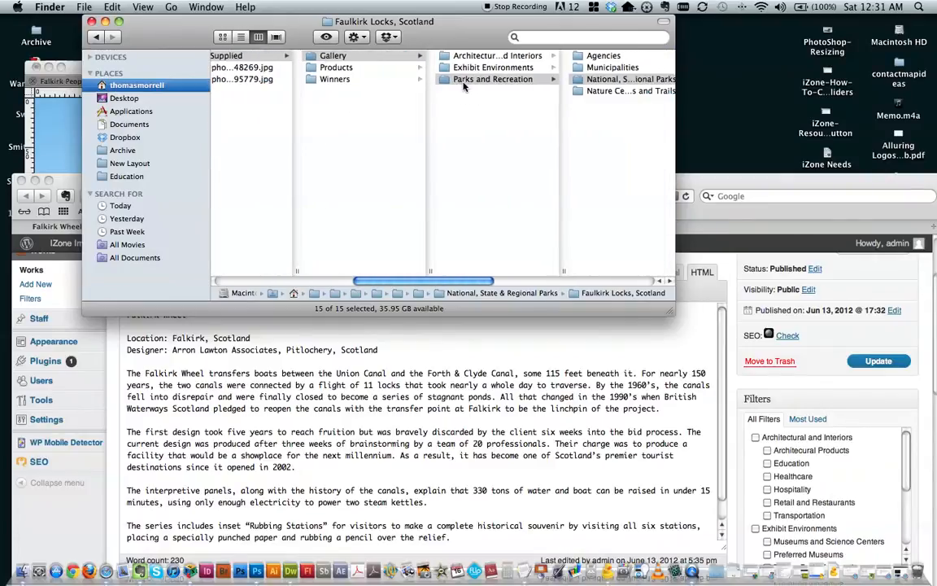
{"action": "scroll", "coordinate": [464, 86], "scroll_direction": "right", "scroll_amount": 3}
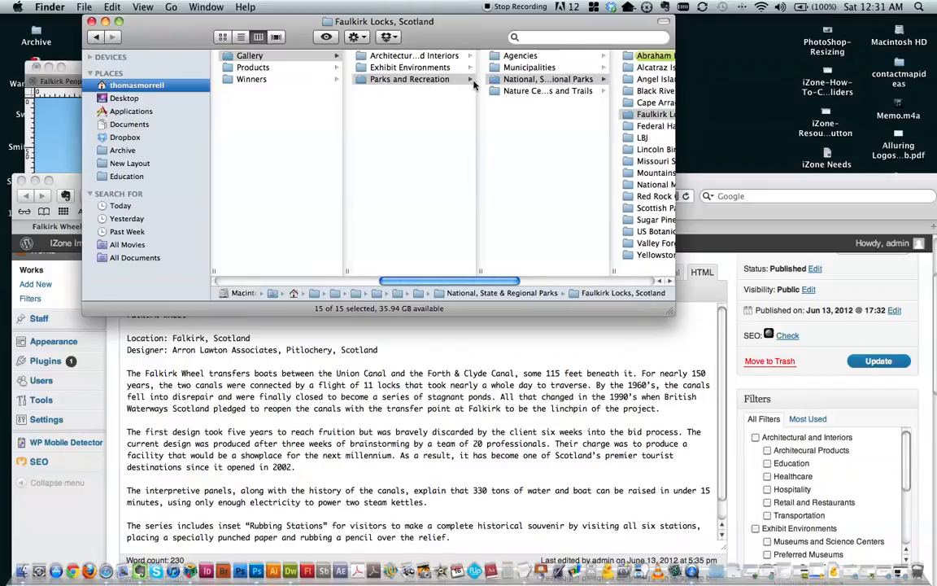
{"action": "scroll", "coordinate": [510, 84], "scroll_direction": "right", "scroll_amount": 3}
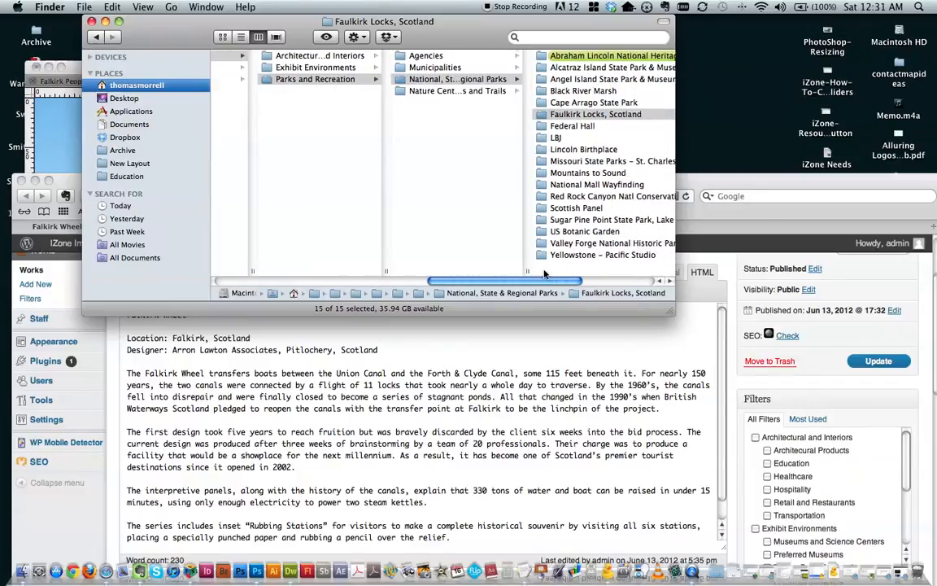
{"action": "left_click_drag", "start_coordinate": [518, 271], "coordinate": [638, 284]}
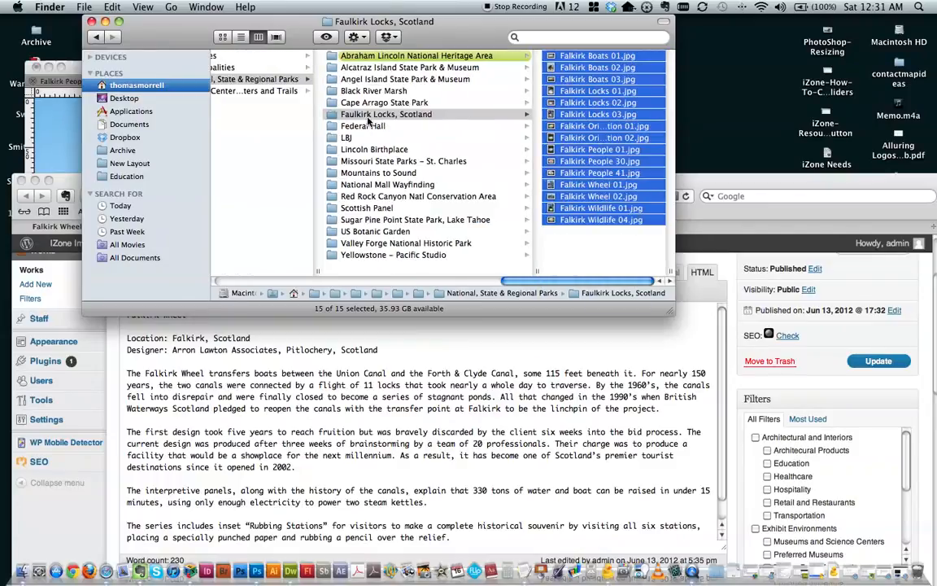
Bring the WordPress edit window forward over Finder and zoom it to fill the screen.
{"action": "left_click", "coordinate": [734, 181]}
{"action": "scroll", "coordinate": [206, 335], "scroll_direction": "up", "scroll_amount": 2}
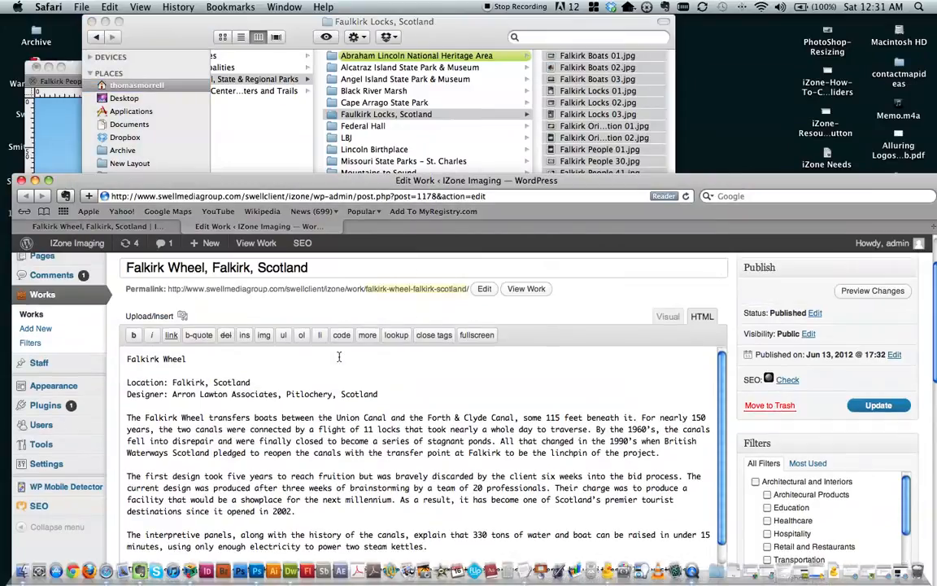
{"action": "scroll", "coordinate": [266, 372], "scroll_direction": "up", "scroll_amount": 2}
{"action": "left_click_drag", "start_coordinate": [160, 351], "coordinate": [310, 352]}
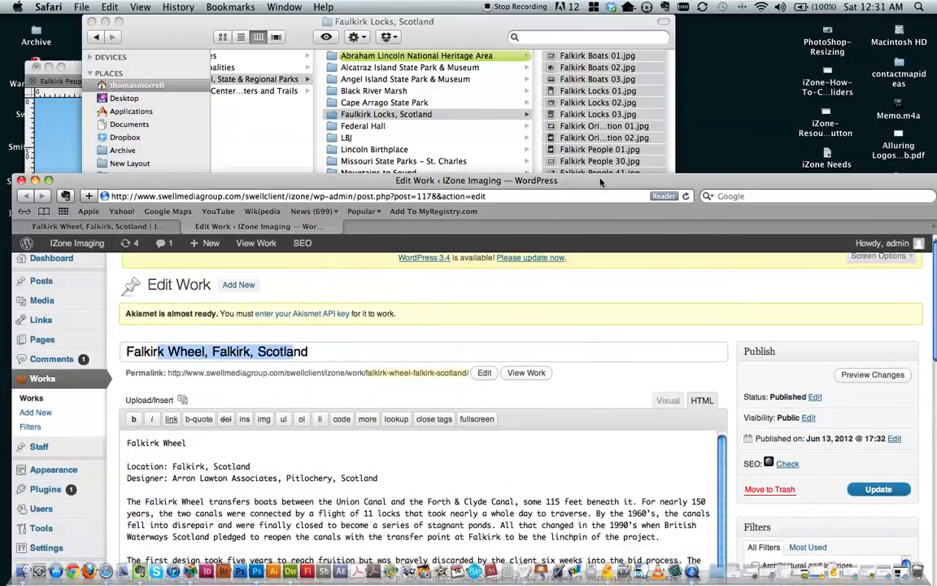
{"action": "left_click_drag", "start_coordinate": [600, 182], "coordinate": [599, 155]}
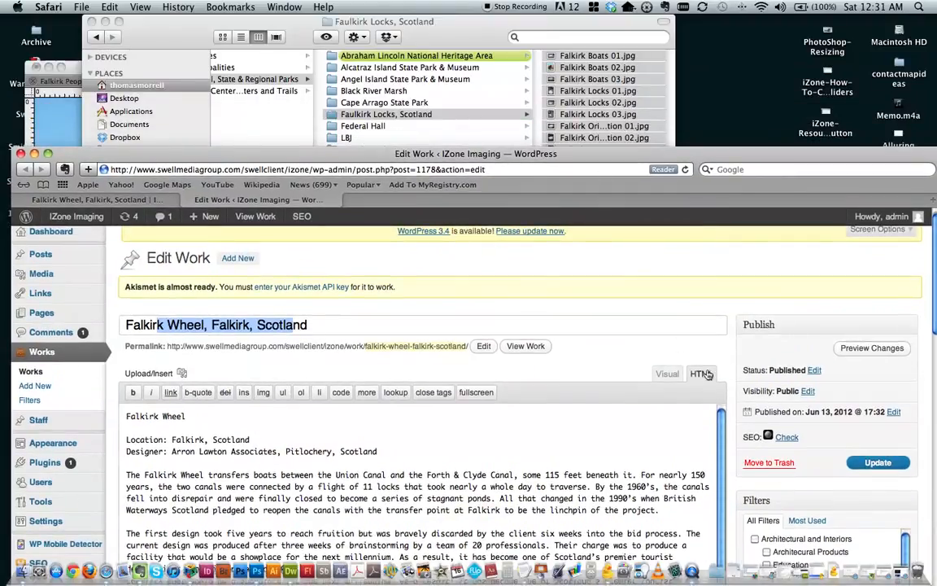
{"action": "double_click", "coordinate": [675, 153]}
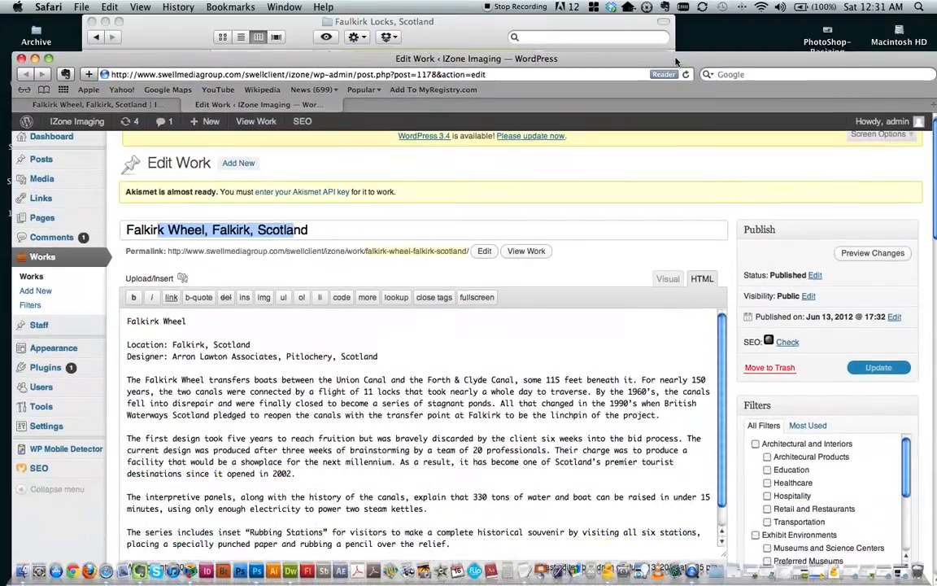
{"action": "scroll", "coordinate": [917, 438], "scroll_direction": "down", "scroll_amount": 2}
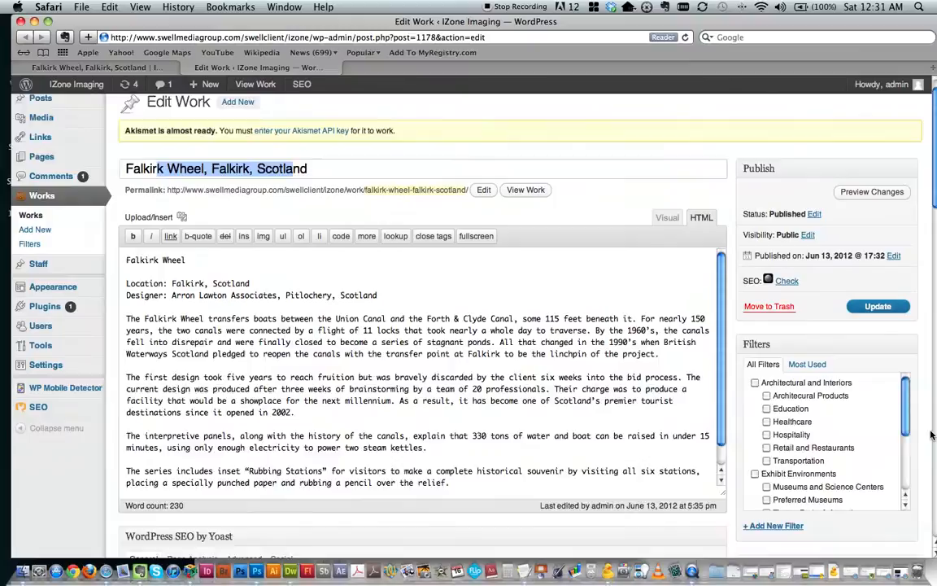
{"action": "scroll", "coordinate": [916, 437], "scroll_direction": "down", "scroll_amount": 3}
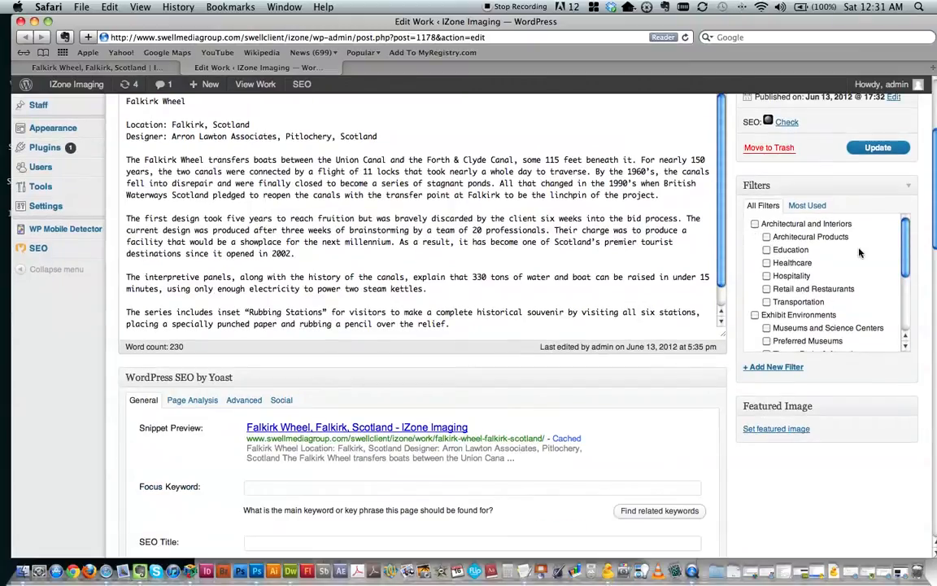
{"action": "scroll", "coordinate": [904, 277], "scroll_direction": "down", "scroll_amount": 2}
{"action": "scroll", "coordinate": [905, 276], "scroll_direction": "down", "scroll_amount": 3}
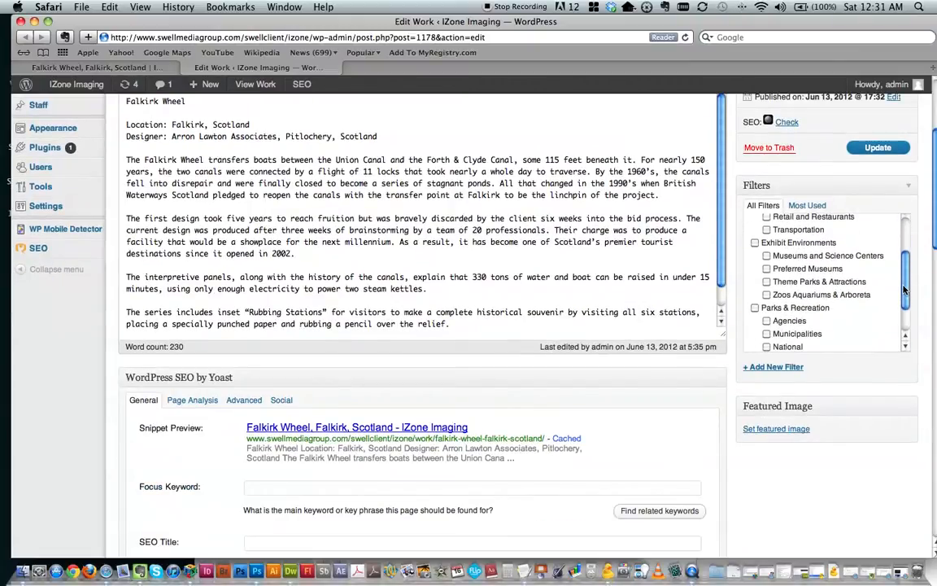
Tick Parks & Recreation and State & Regional Parks filters, clearing the mistaken Municipalities tick.
{"action": "left_click", "coordinate": [755, 287]}
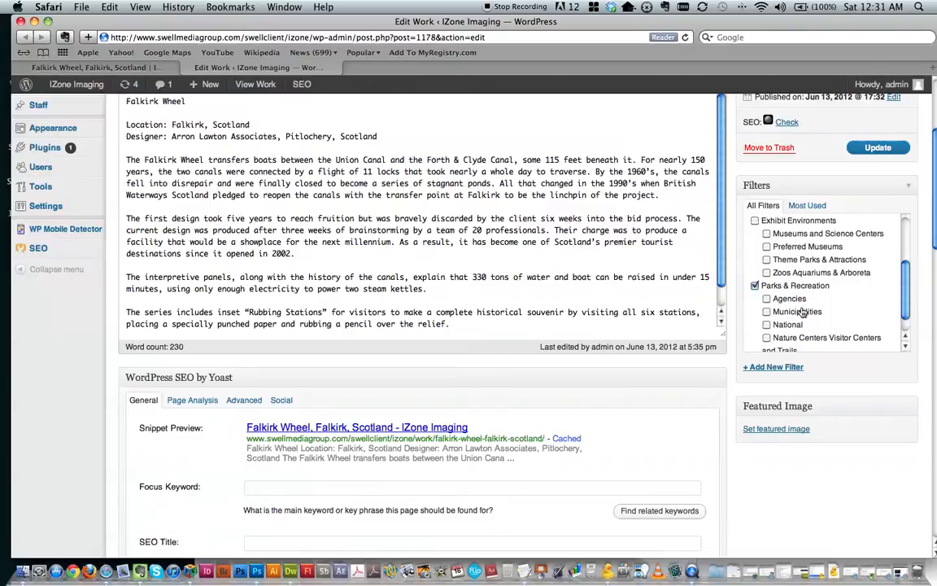
{"action": "scroll", "coordinate": [773, 288], "scroll_direction": "down", "scroll_amount": 1}
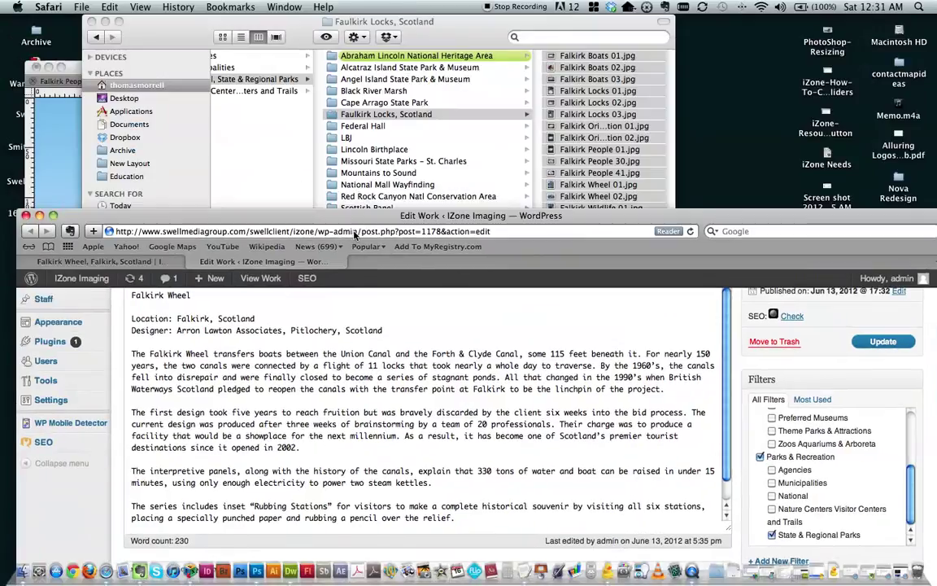
{"action": "left_click_drag", "start_coordinate": [314, 22], "coordinate": [320, 268]}
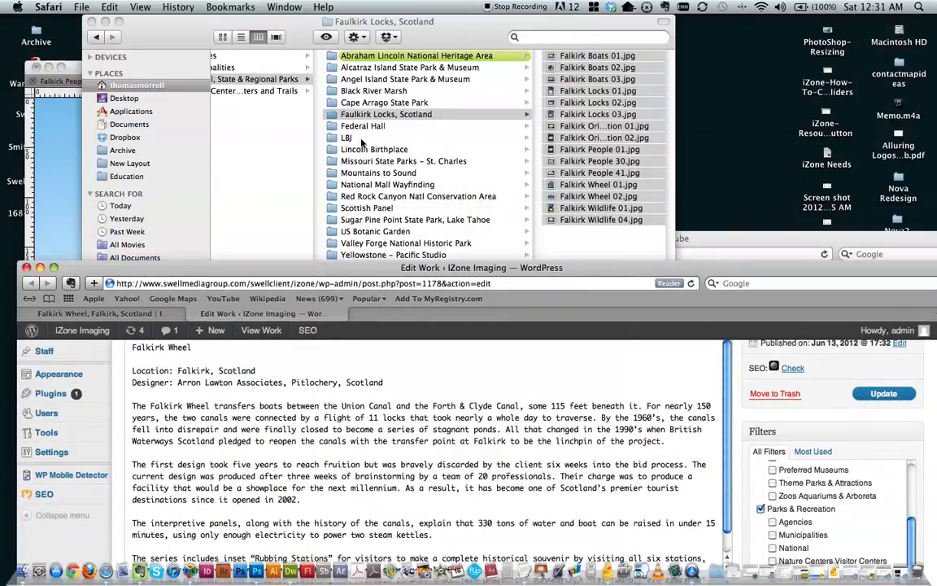
{"action": "scroll", "coordinate": [361, 143], "scroll_direction": "left", "scroll_amount": 3}
{"action": "left_click_drag", "start_coordinate": [613, 270], "coordinate": [606, 86]}
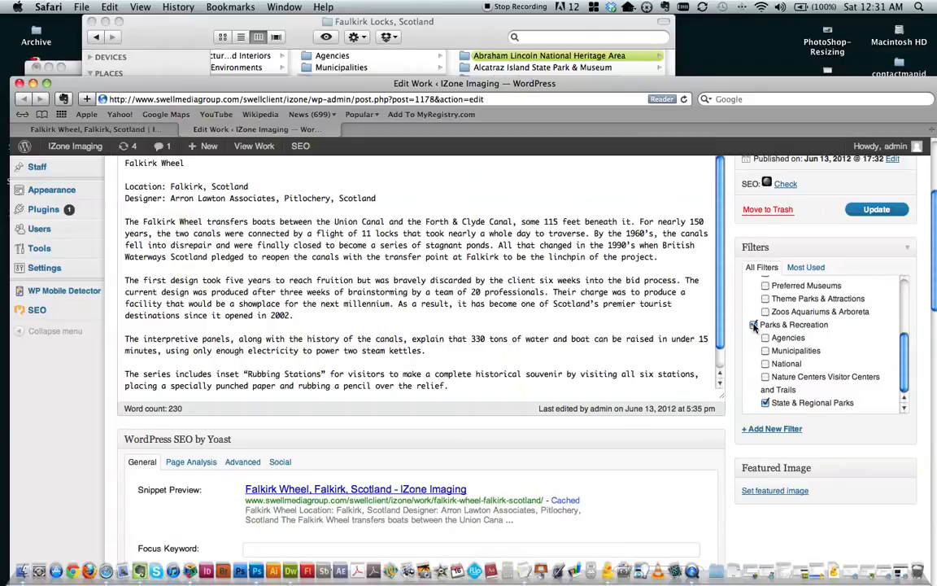
{"action": "left_click", "coordinate": [765, 402]}
{"action": "left_click", "coordinate": [766, 351]}
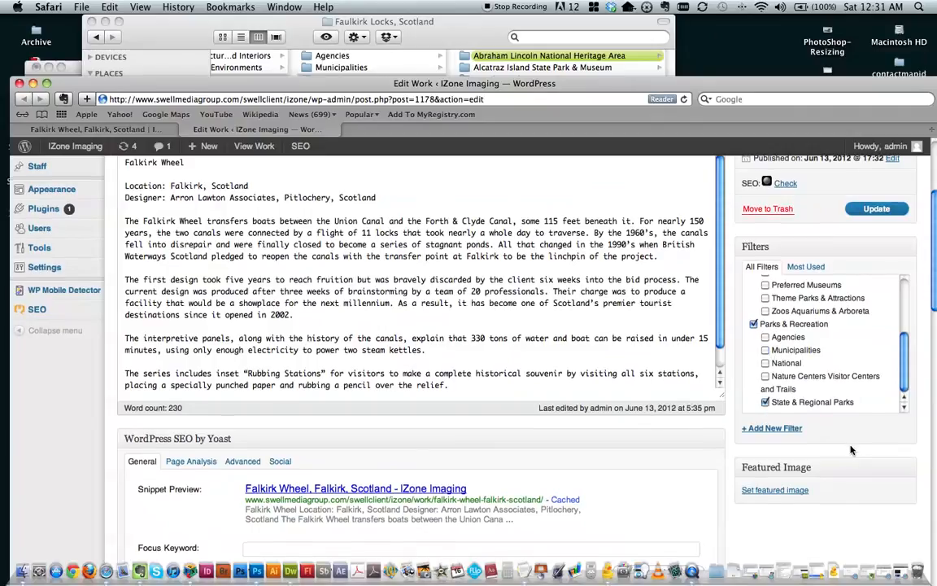
{"action": "scroll", "coordinate": [852, 450], "scroll_direction": "down", "scroll_amount": 2}
{"action": "scroll", "coordinate": [851, 450], "scroll_direction": "down", "scroll_amount": 1}
{"action": "scroll", "coordinate": [852, 450], "scroll_direction": "down", "scroll_amount": 2}
{"action": "scroll", "coordinate": [851, 450], "scroll_direction": "down", "scroll_amount": 2}
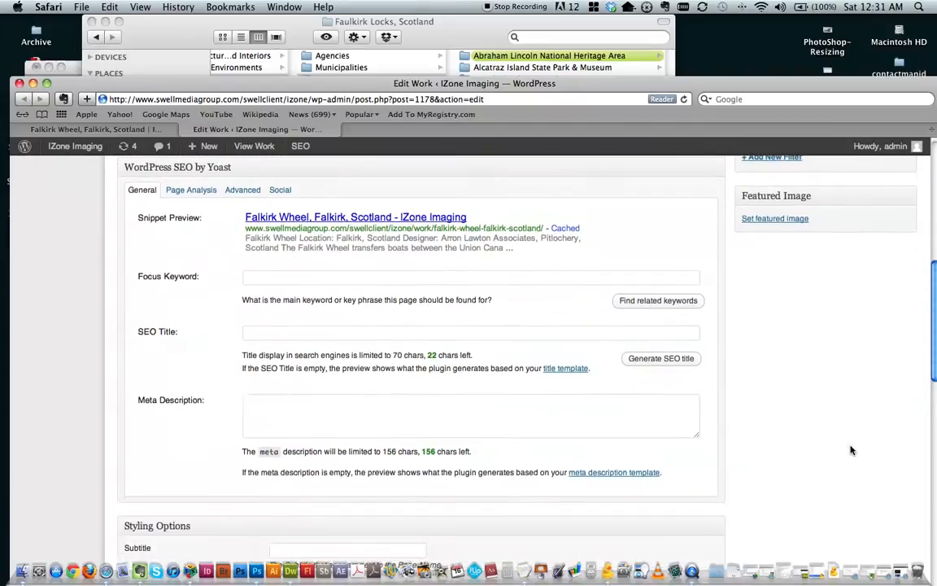
{"action": "scroll", "coordinate": [851, 450], "scroll_direction": "down", "scroll_amount": 1}
{"action": "scroll", "coordinate": [851, 450], "scroll_direction": "down", "scroll_amount": 3}
{"action": "scroll", "coordinate": [851, 450], "scroll_direction": "down", "scroll_amount": 1}
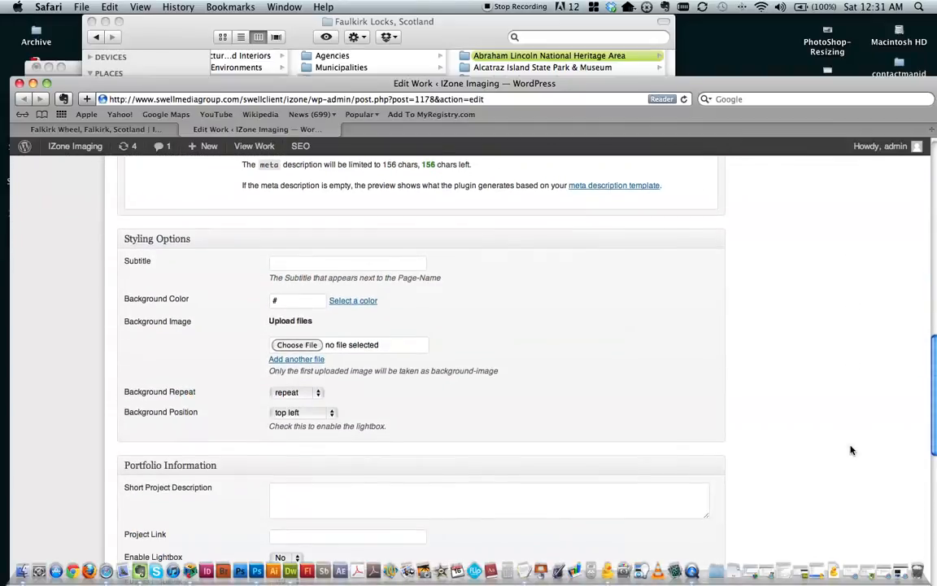
{"action": "scroll", "coordinate": [851, 450], "scroll_direction": "down", "scroll_amount": 1}
{"action": "scroll", "coordinate": [852, 450], "scroll_direction": "down", "scroll_amount": 2}
{"action": "scroll", "coordinate": [852, 450], "scroll_direction": "down", "scroll_amount": 1}
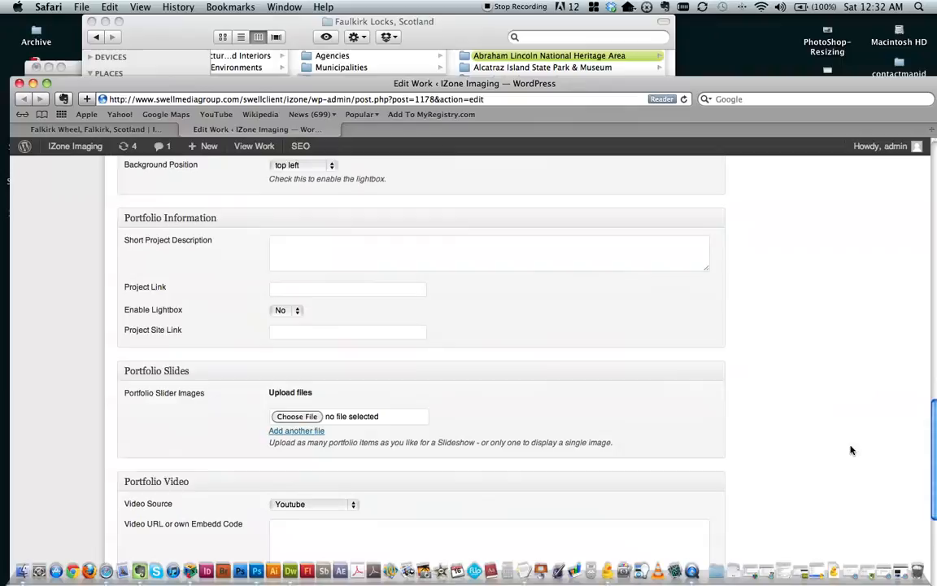
{"action": "scroll", "coordinate": [851, 449], "scroll_direction": "down", "scroll_amount": 2}
{"action": "scroll", "coordinate": [852, 450], "scroll_direction": "down", "scroll_amount": 1}
{"action": "scroll", "coordinate": [852, 450], "scroll_direction": "down", "scroll_amount": 2}
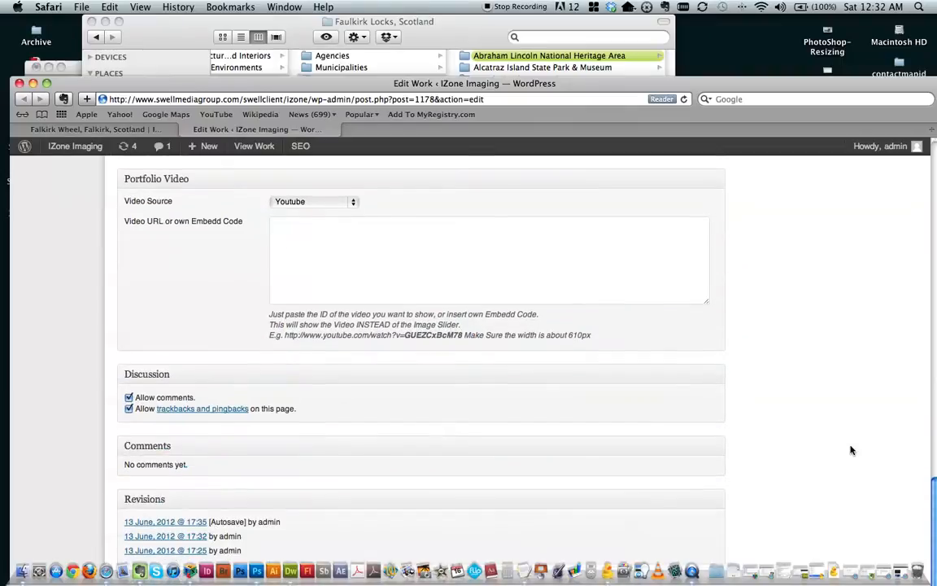
{"action": "scroll", "coordinate": [852, 450], "scroll_direction": "up", "scroll_amount": 3}
{"action": "scroll", "coordinate": [852, 450], "scroll_direction": "up", "scroll_amount": 3}
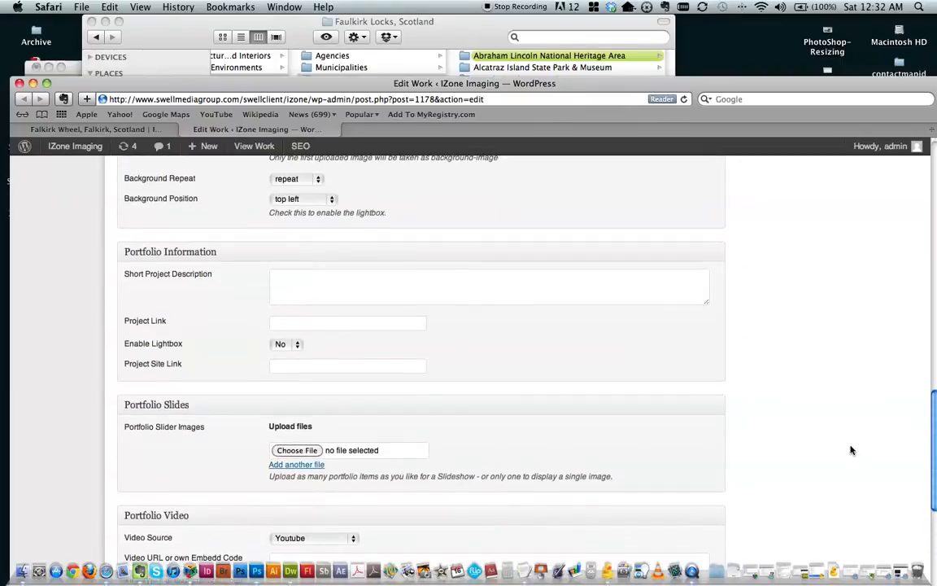
{"action": "scroll", "coordinate": [816, 432], "scroll_direction": "down", "scroll_amount": 2}
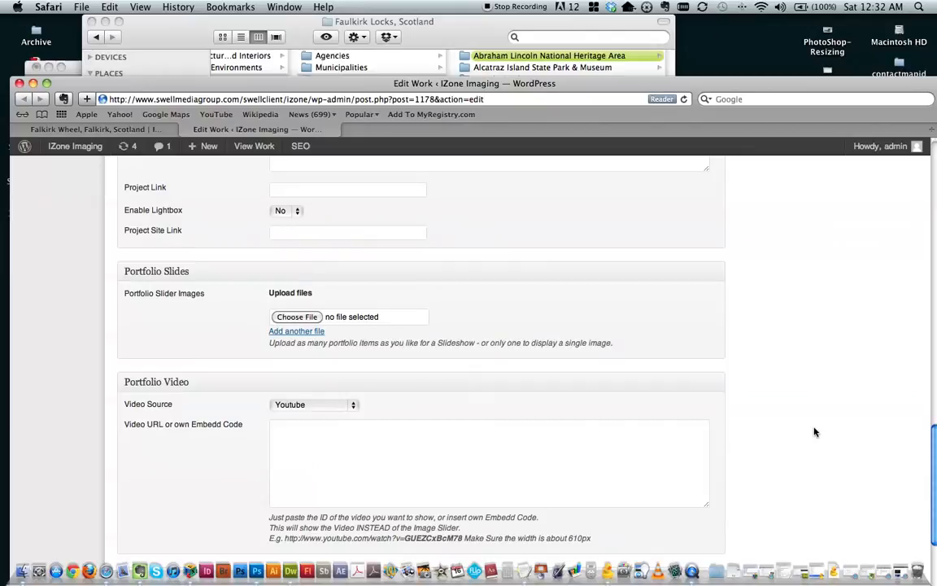
Attach Desktop > Falkirk > Falkirk-Wheel-02.jpg as the Portfolio Slides image.
{"action": "mouse_move", "coordinate": [421, 404]}
{"action": "left_click", "coordinate": [297, 317]}
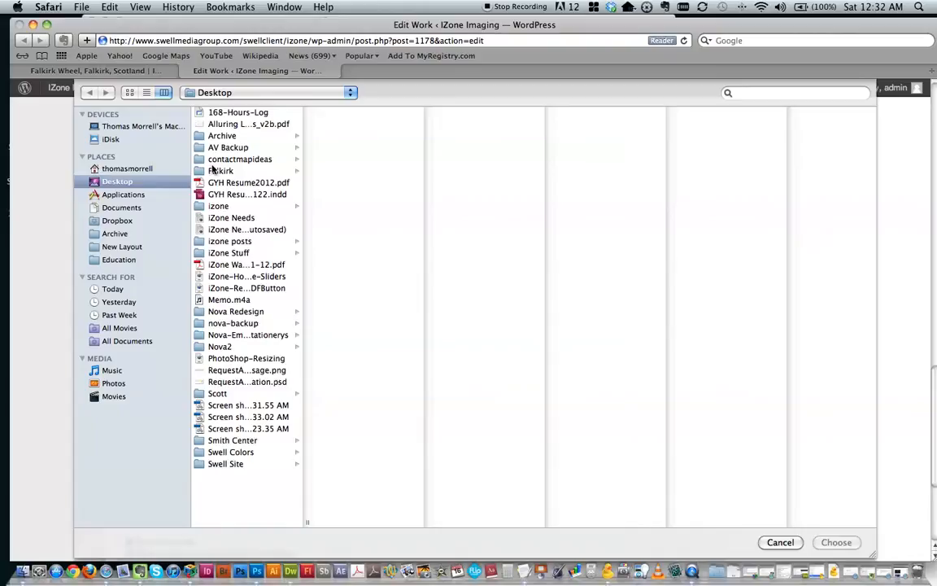
{"action": "left_click", "coordinate": [229, 173]}
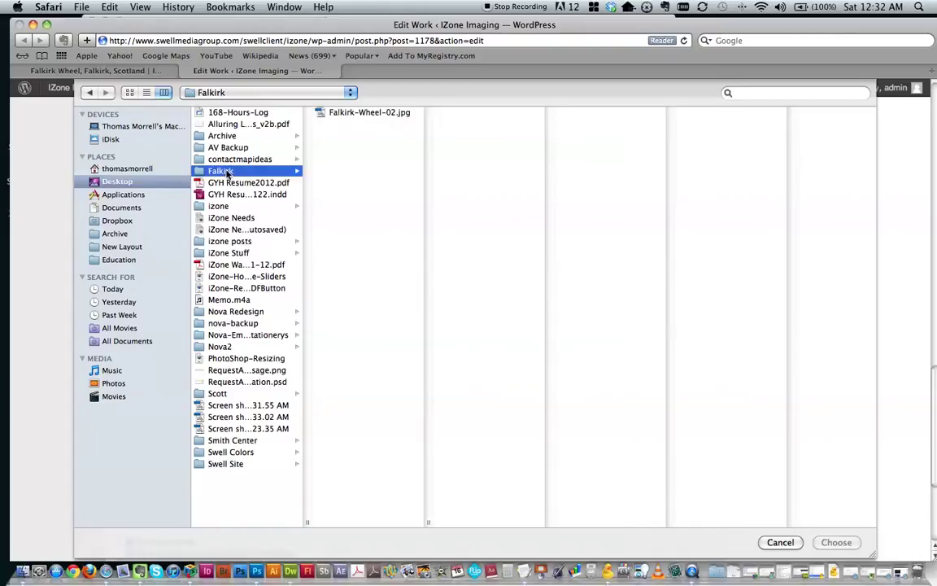
{"action": "left_click", "coordinate": [324, 115]}
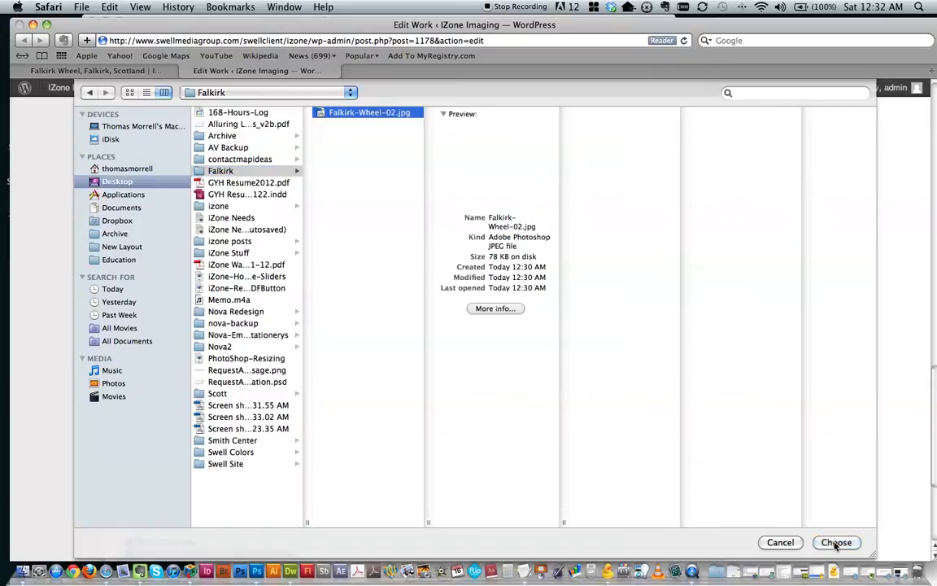
{"action": "left_click", "coordinate": [835, 542]}
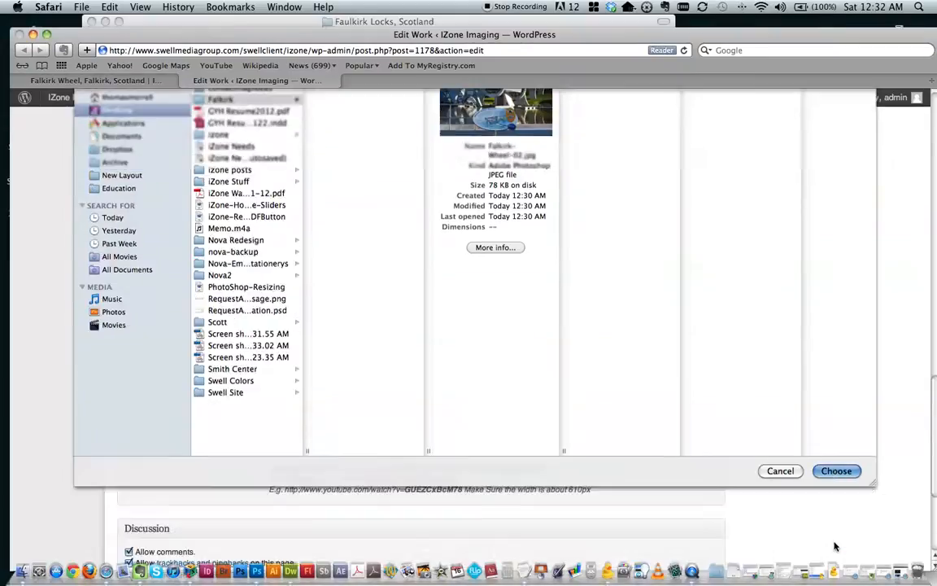
{"action": "scroll", "coordinate": [765, 464], "scroll_direction": "down", "scroll_amount": 2}
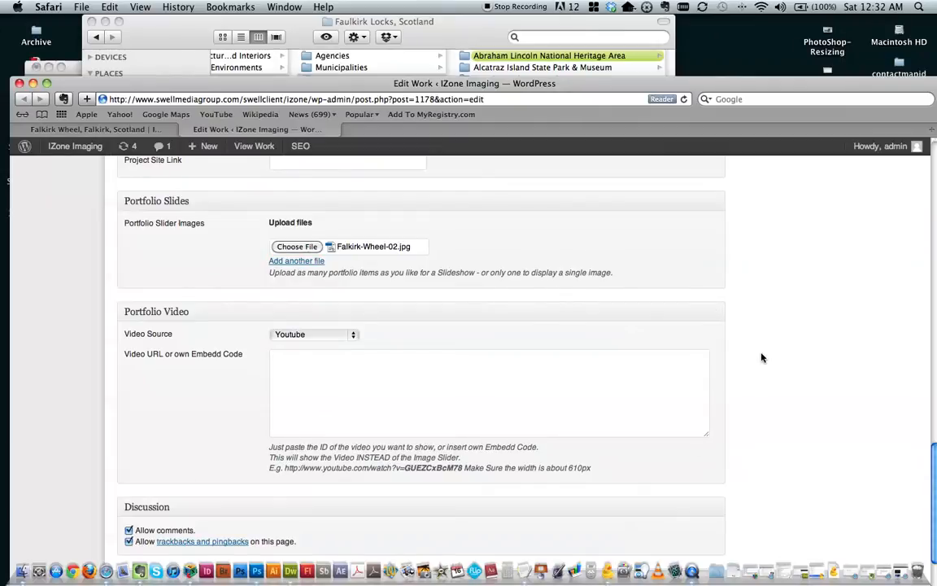
{"action": "scroll", "coordinate": [763, 358], "scroll_direction": "up", "scroll_amount": 4}
{"action": "scroll", "coordinate": [762, 358], "scroll_direction": "up", "scroll_amount": 2}
{"action": "scroll", "coordinate": [763, 358], "scroll_direction": "up", "scroll_amount": 4}
{"action": "scroll", "coordinate": [762, 358], "scroll_direction": "up", "scroll_amount": 2}
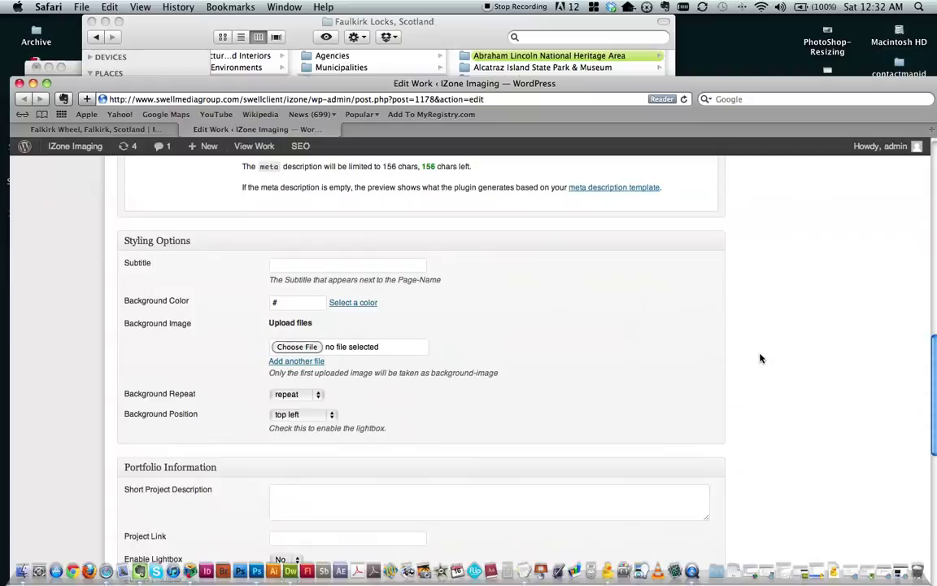
{"action": "scroll", "coordinate": [763, 358], "scroll_direction": "up", "scroll_amount": 3}
{"action": "scroll", "coordinate": [762, 358], "scroll_direction": "up", "scroll_amount": 3}
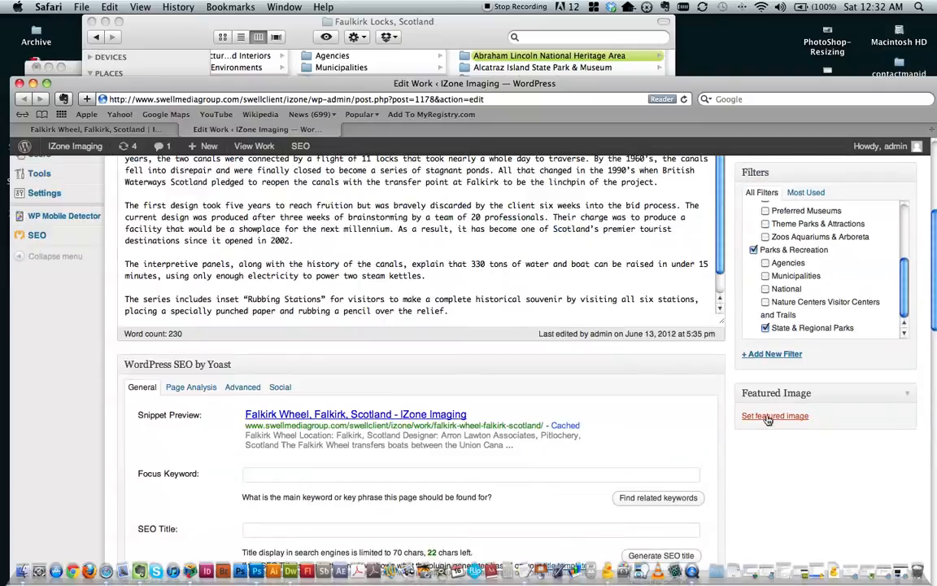
{"action": "scroll", "coordinate": [769, 439], "scroll_direction": "down", "scroll_amount": 5}
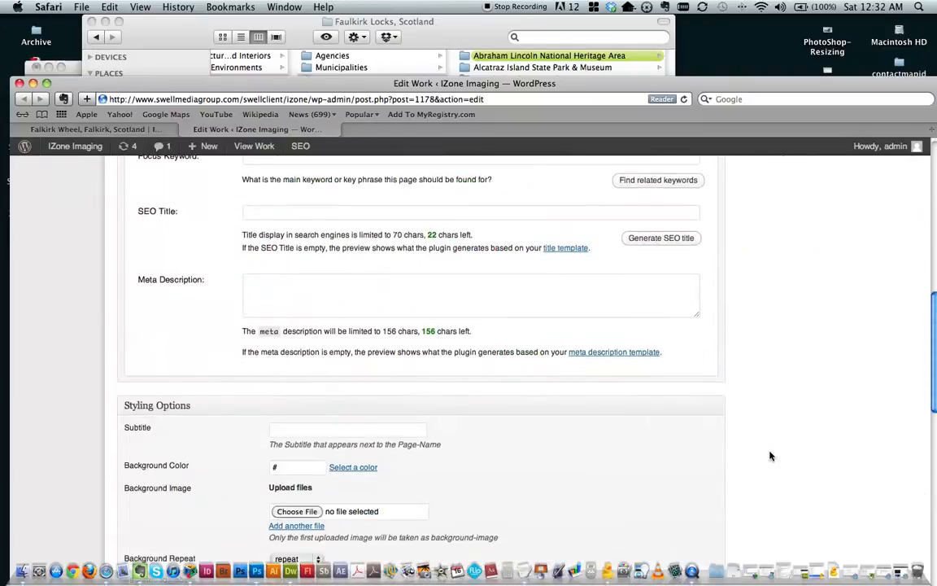
{"action": "scroll", "coordinate": [772, 455], "scroll_direction": "down", "scroll_amount": 2}
{"action": "scroll", "coordinate": [772, 454], "scroll_direction": "down", "scroll_amount": 1}
{"action": "scroll", "coordinate": [739, 443], "scroll_direction": "down", "scroll_amount": 5}
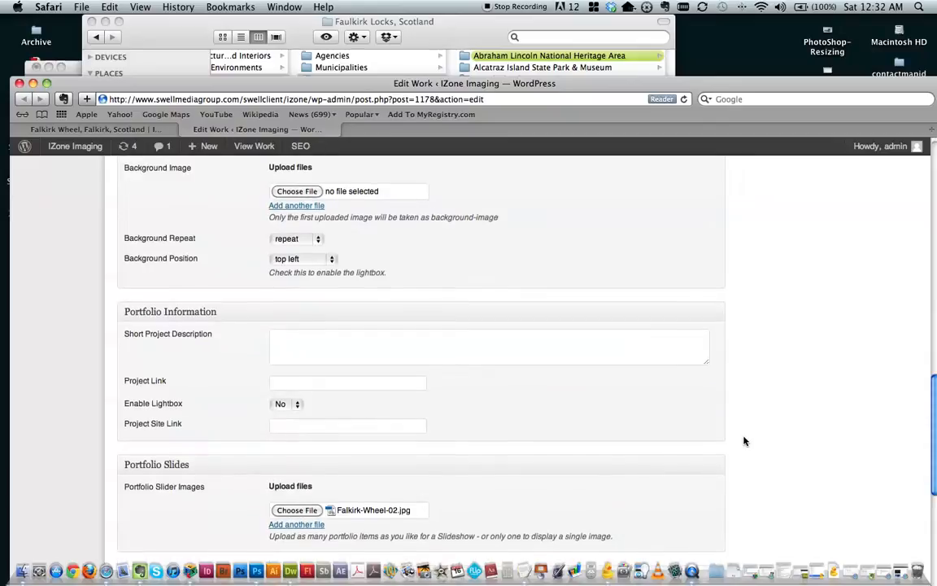
{"action": "scroll", "coordinate": [743, 440], "scroll_direction": "down", "scroll_amount": 2}
{"action": "scroll", "coordinate": [754, 440], "scroll_direction": "down", "scroll_amount": 2}
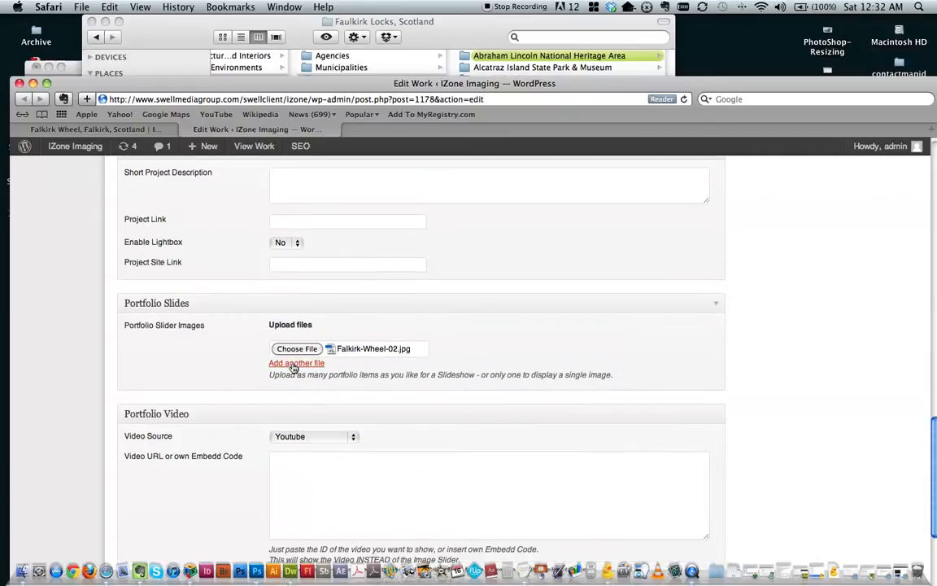
Add a second, empty Portfolio Slides upload row below Falkirk-Wheel-02.jpg.
{"action": "left_click", "coordinate": [294, 363]}
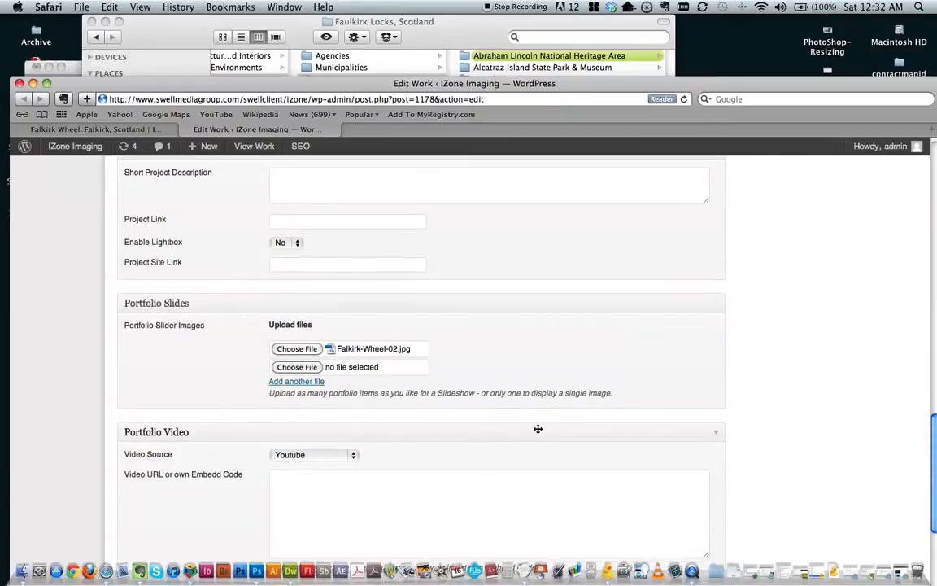
{"action": "scroll", "coordinate": [776, 433], "scroll_direction": "down", "scroll_amount": 3}
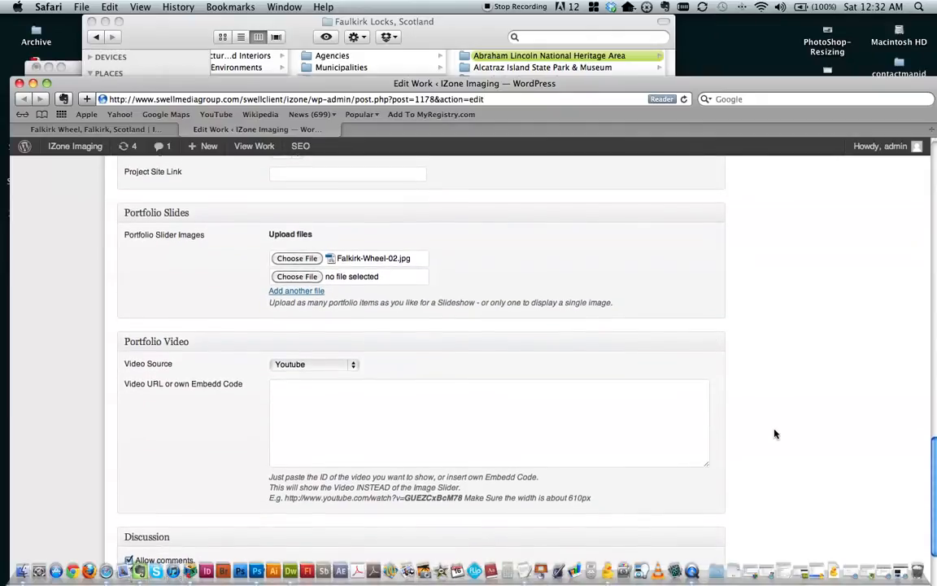
{"action": "scroll", "coordinate": [775, 434], "scroll_direction": "down", "scroll_amount": 5}
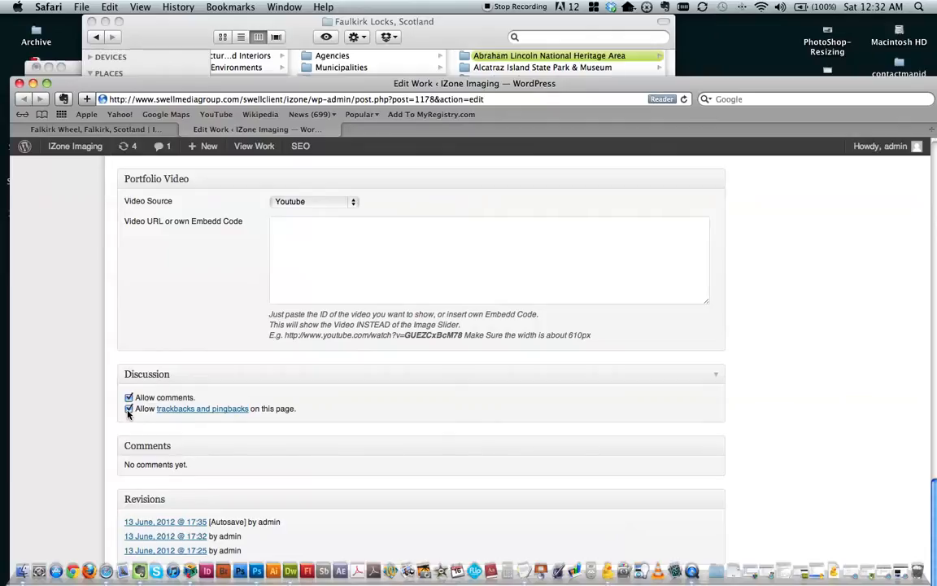
Uncheck Allow comments in the Discussion box and move Safari to the top of the screen.
{"action": "left_click", "coordinate": [128, 397]}
{"action": "scroll", "coordinate": [815, 444], "scroll_direction": "up", "scroll_amount": 4}
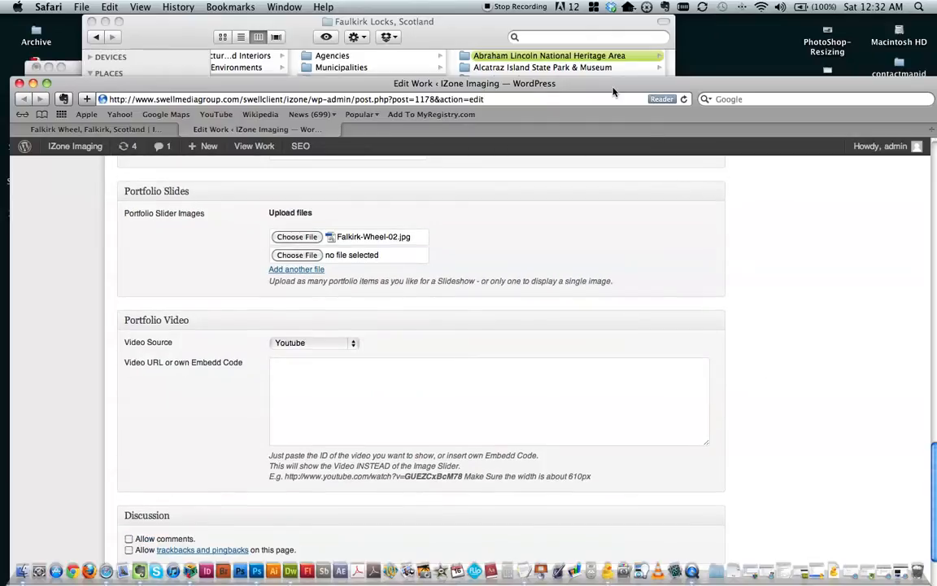
{"action": "left_click_drag", "start_coordinate": [555, 83], "coordinate": [548, 21]}
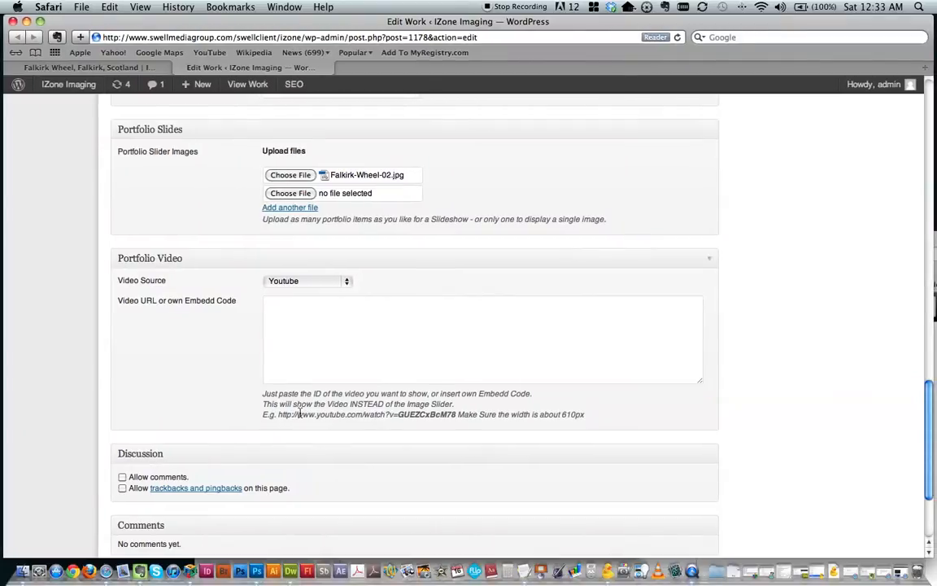
{"action": "scroll", "coordinate": [826, 456], "scroll_direction": "up", "scroll_amount": 1}
{"action": "scroll", "coordinate": [844, 456], "scroll_direction": "up", "scroll_amount": 4}
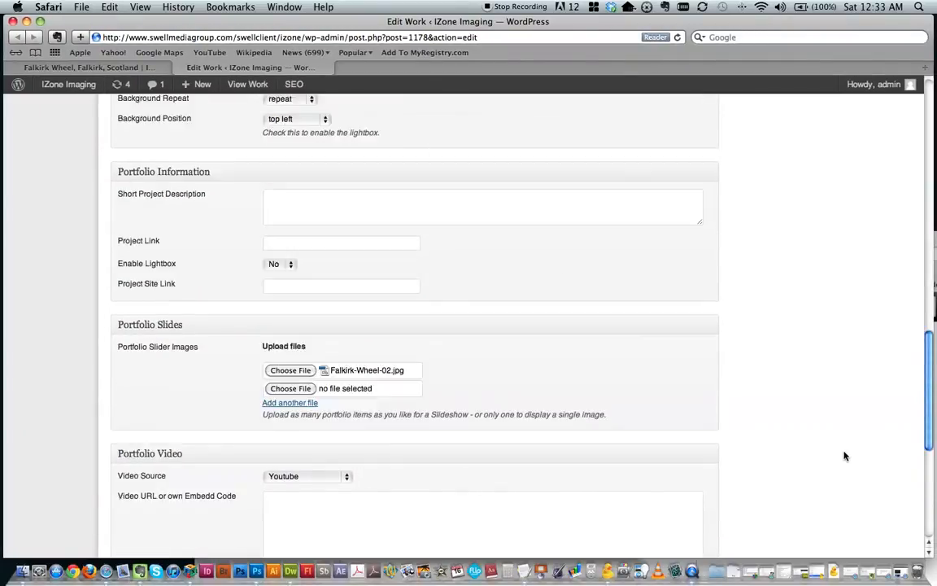
{"action": "scroll", "coordinate": [844, 456], "scroll_direction": "up", "scroll_amount": 1}
{"action": "scroll", "coordinate": [844, 456], "scroll_direction": "up", "scroll_amount": 4}
{"action": "scroll", "coordinate": [844, 457], "scroll_direction": "up", "scroll_amount": 1}
{"action": "scroll", "coordinate": [845, 457], "scroll_direction": "up", "scroll_amount": 3}
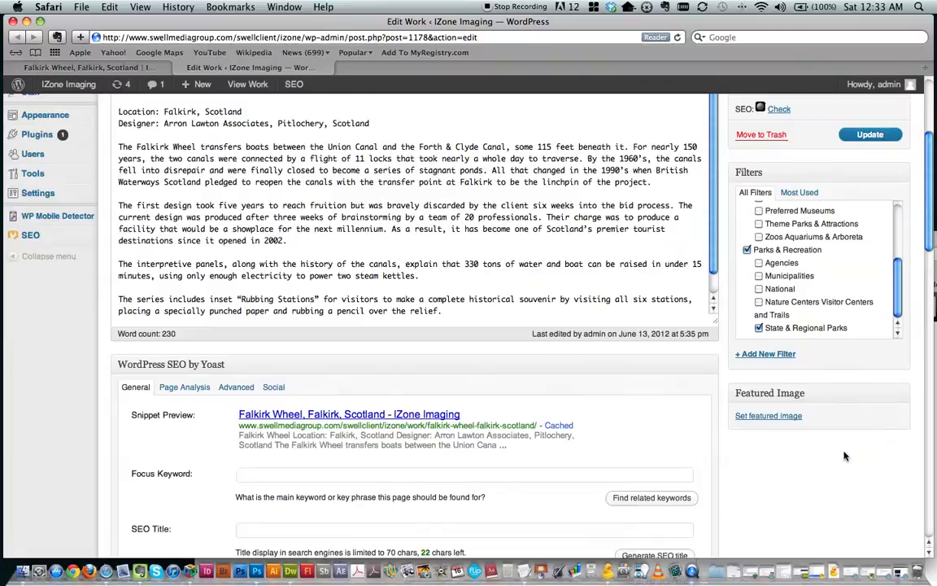
{"action": "scroll", "coordinate": [844, 456], "scroll_direction": "up", "scroll_amount": 1}
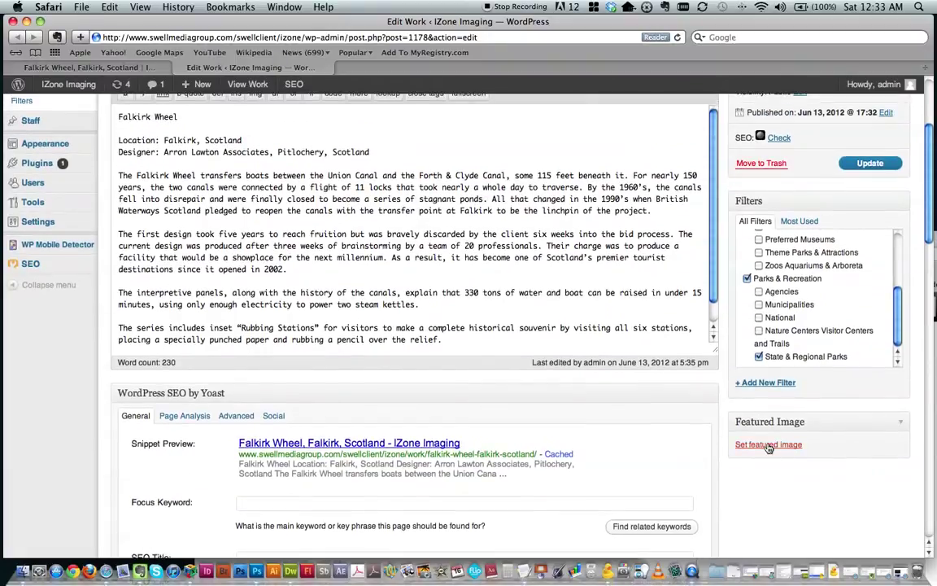
Start setting a featured image and show the gallery of images uploaded to this post.
{"action": "left_click", "coordinate": [768, 445]}
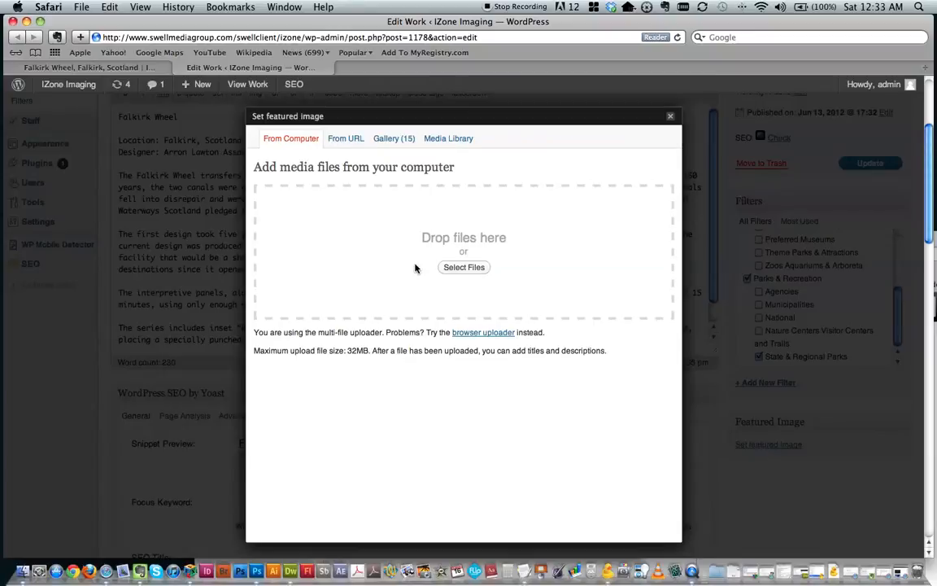
{"action": "left_click", "coordinate": [391, 140]}
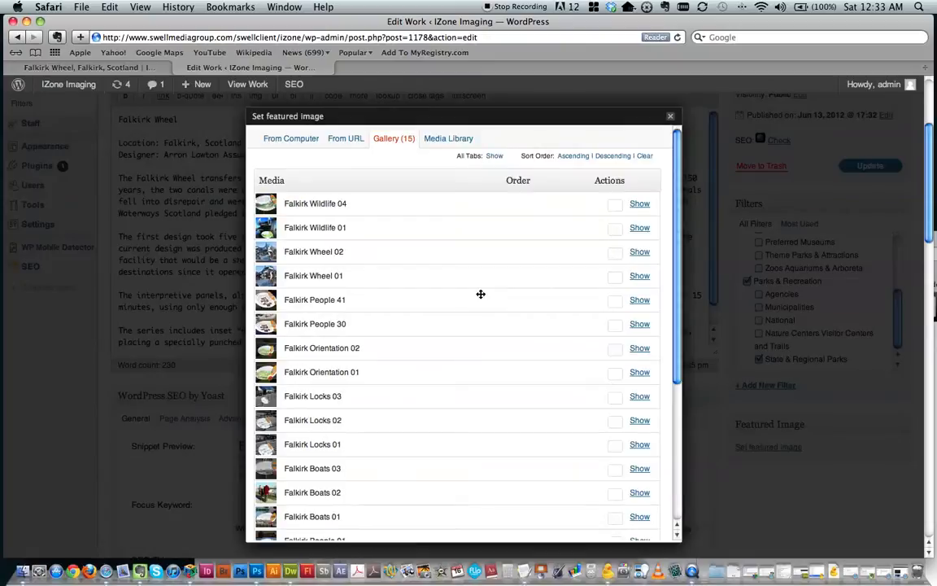
{"action": "scroll", "coordinate": [361, 265], "scroll_direction": "down", "scroll_amount": 1}
{"action": "scroll", "coordinate": [361, 265], "scroll_direction": "down", "scroll_amount": 4}
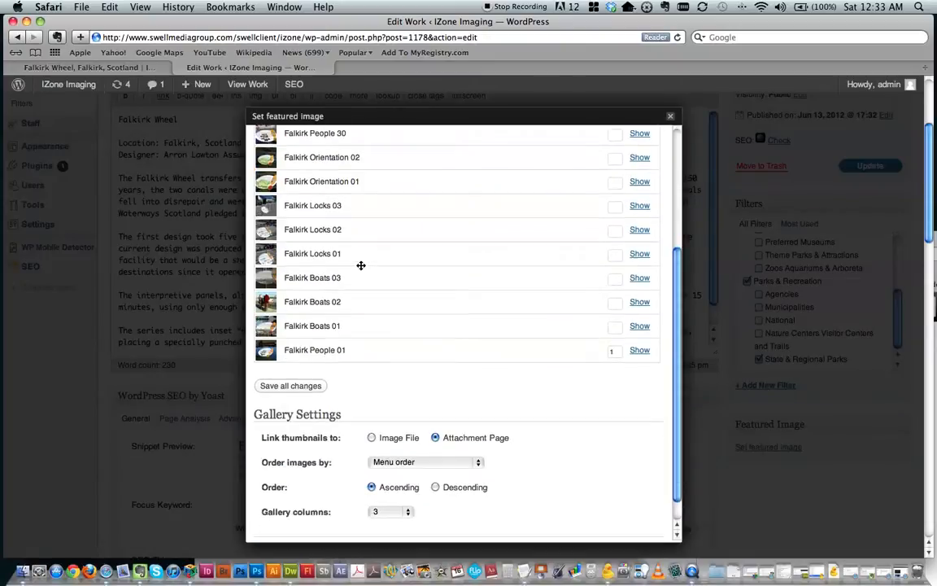
{"action": "scroll", "coordinate": [361, 266], "scroll_direction": "up", "scroll_amount": 4}
{"action": "scroll", "coordinate": [360, 265], "scroll_direction": "up", "scroll_amount": 1}
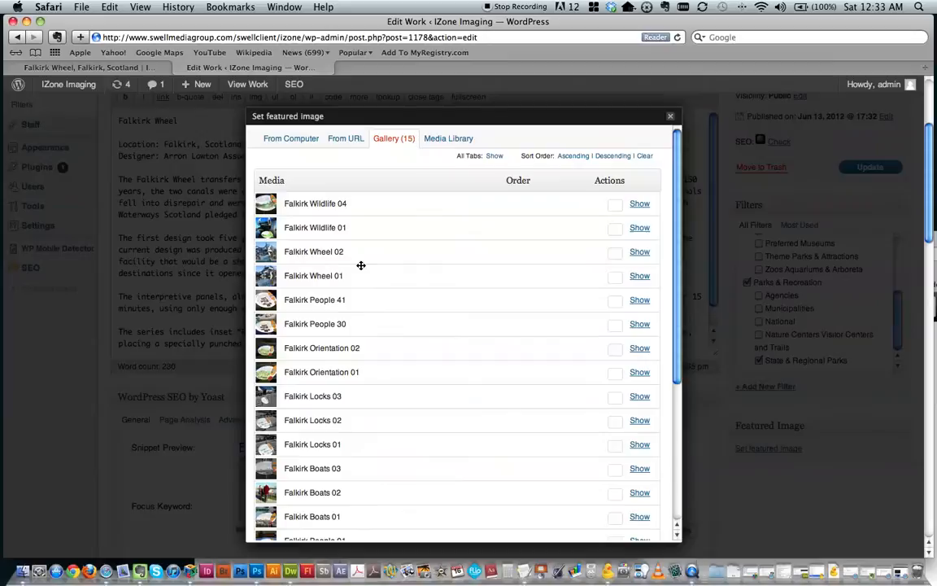
{"action": "scroll", "coordinate": [426, 273], "scroll_direction": "down", "scroll_amount": 1}
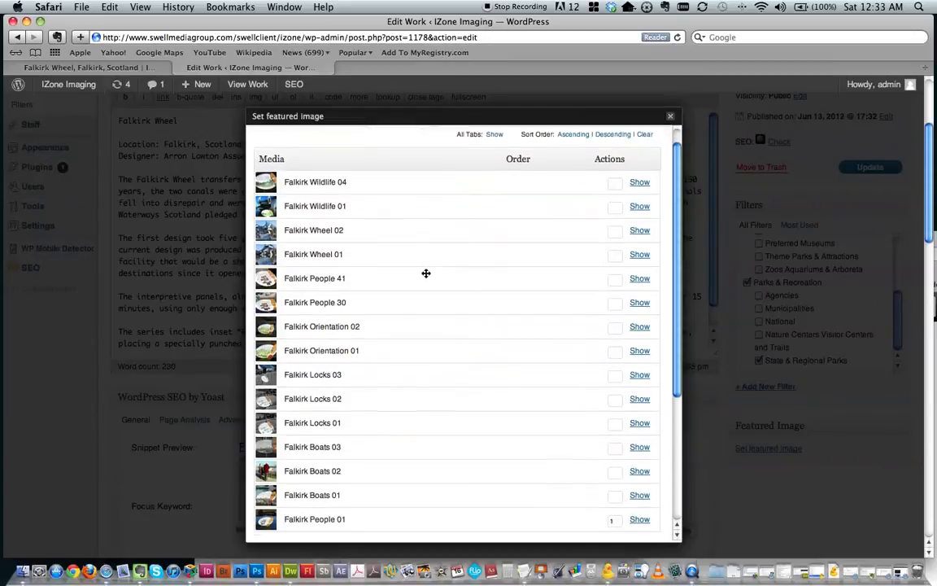
{"action": "scroll", "coordinate": [425, 273], "scroll_direction": "down", "scroll_amount": 1}
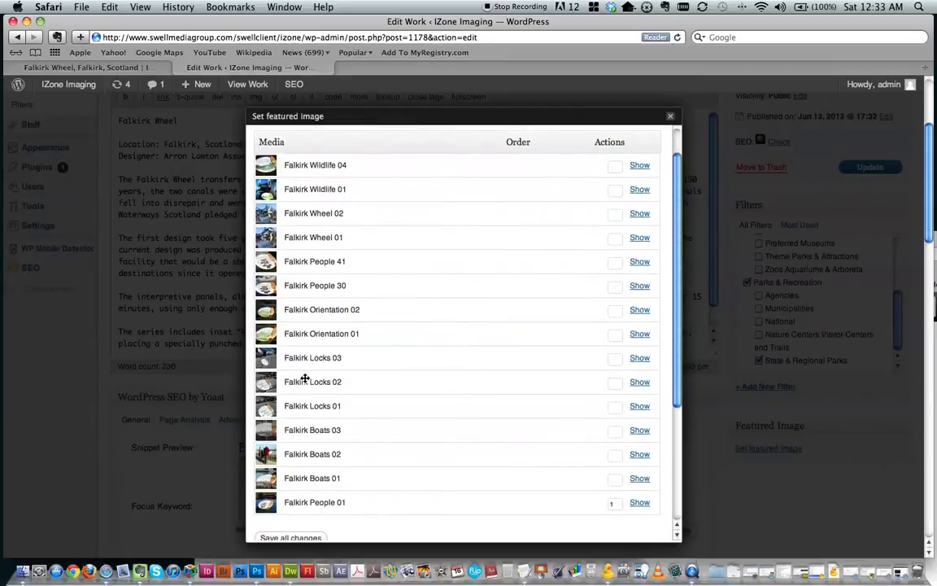
{"action": "scroll", "coordinate": [332, 475], "scroll_direction": "down", "scroll_amount": 3}
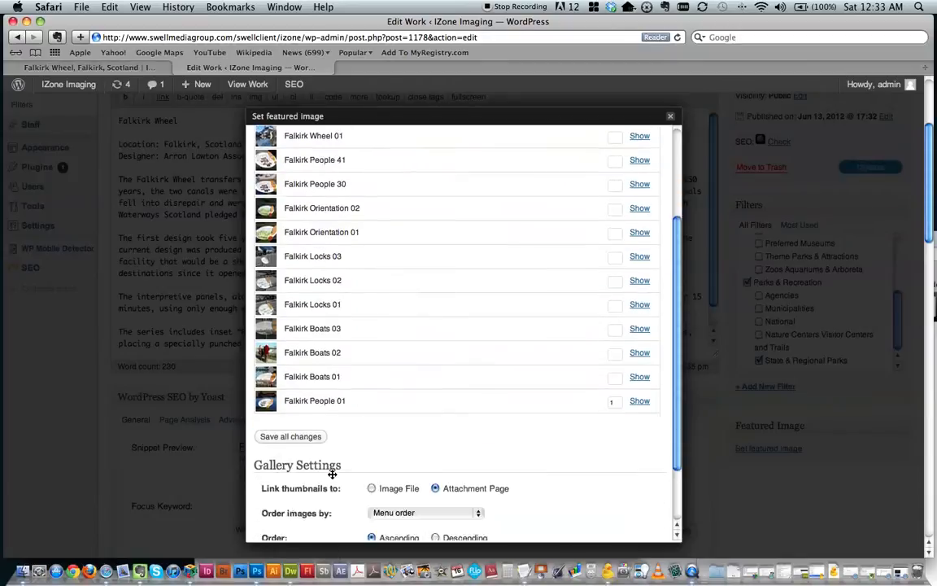
{"action": "scroll", "coordinate": [332, 475], "scroll_direction": "down", "scroll_amount": 2}
{"action": "scroll", "coordinate": [333, 474], "scroll_direction": "up", "scroll_amount": 5}
{"action": "scroll", "coordinate": [332, 475], "scroll_direction": "up", "scroll_amount": 2}
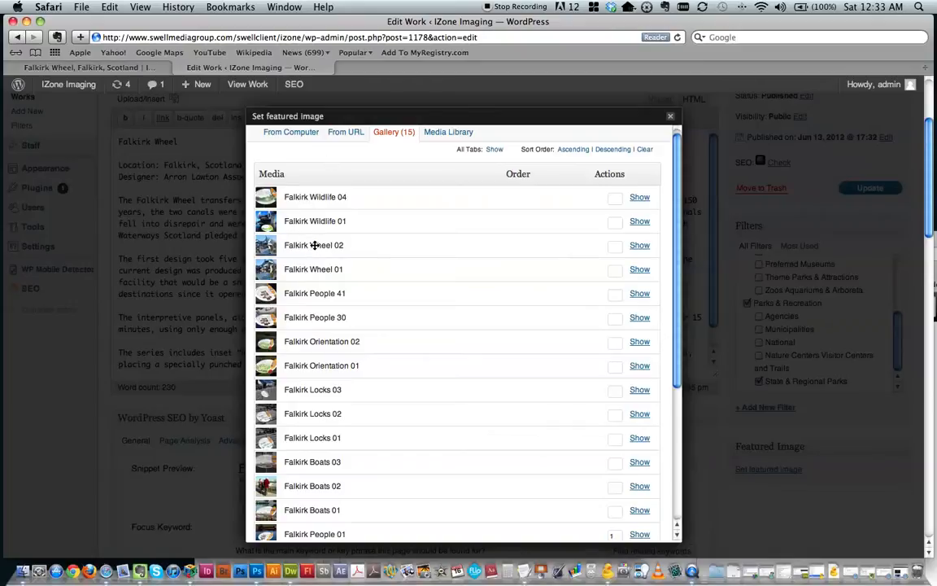
Use Falkirk Wheel 02 as the post's featured image and close the chooser.
{"action": "left_click", "coordinate": [639, 245]}
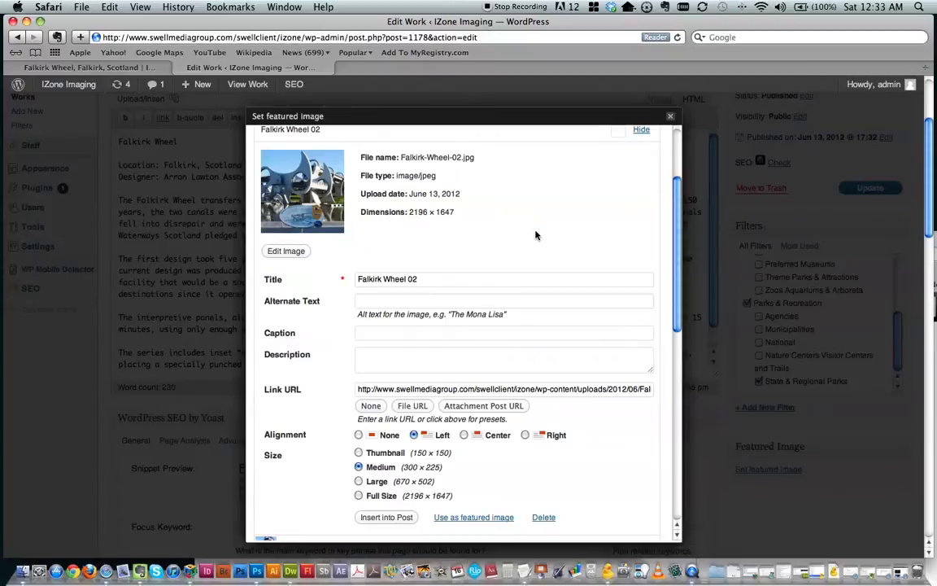
{"action": "scroll", "coordinate": [536, 235], "scroll_direction": "down", "scroll_amount": 2}
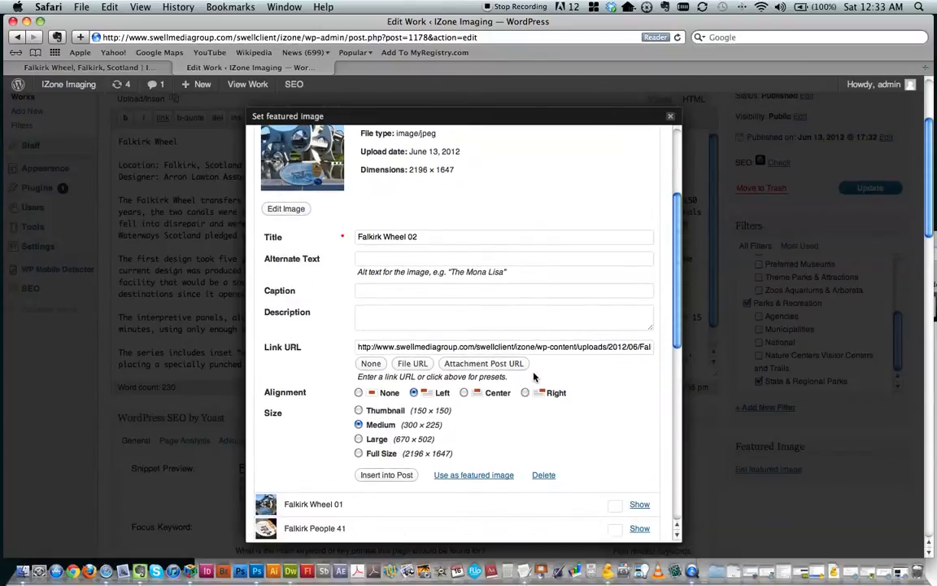
{"action": "left_click", "coordinate": [469, 477]}
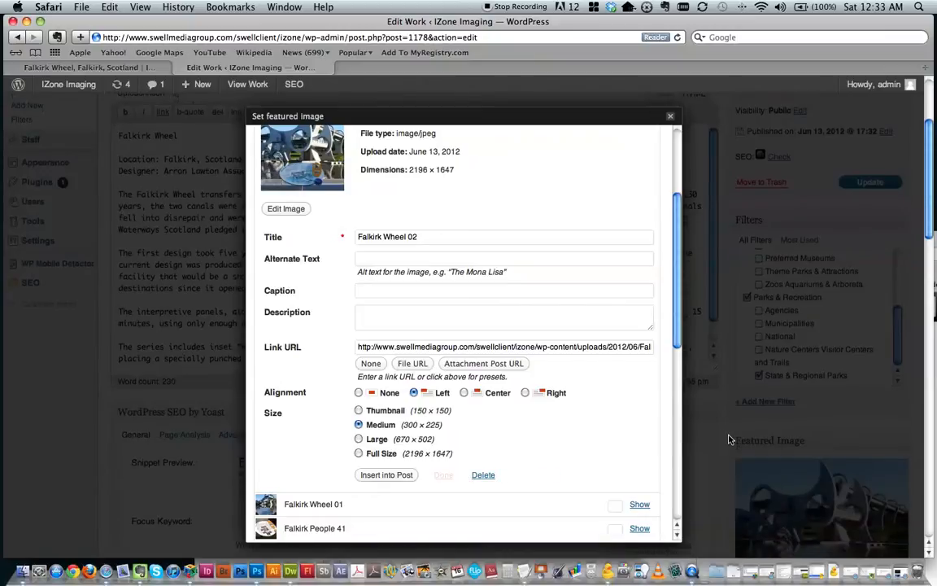
{"action": "scroll", "coordinate": [730, 439], "scroll_direction": "down", "scroll_amount": 3}
{"action": "scroll", "coordinate": [728, 435], "scroll_direction": "down", "scroll_amount": 2}
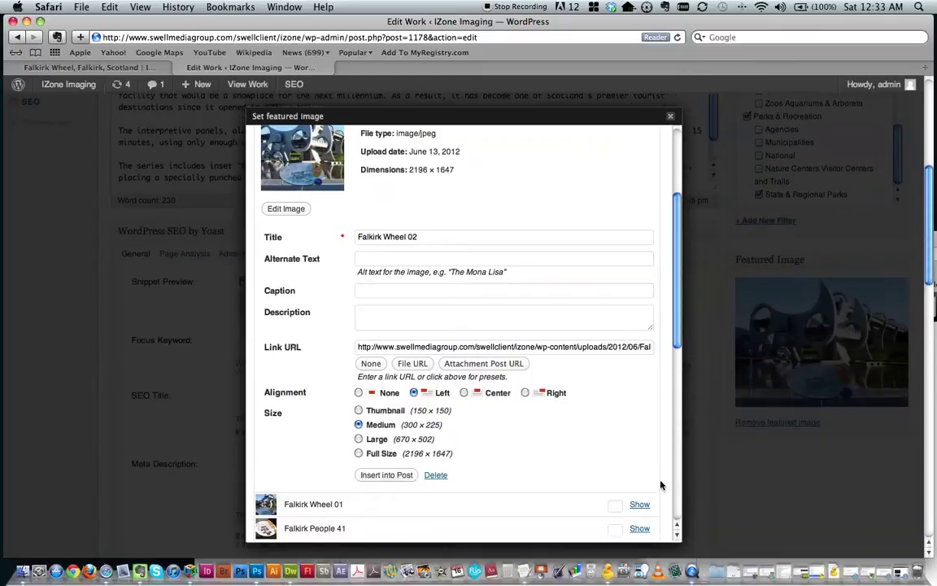
{"action": "left_click", "coordinate": [671, 118]}
{"action": "scroll", "coordinate": [721, 271], "scroll_direction": "down", "scroll_amount": 5}
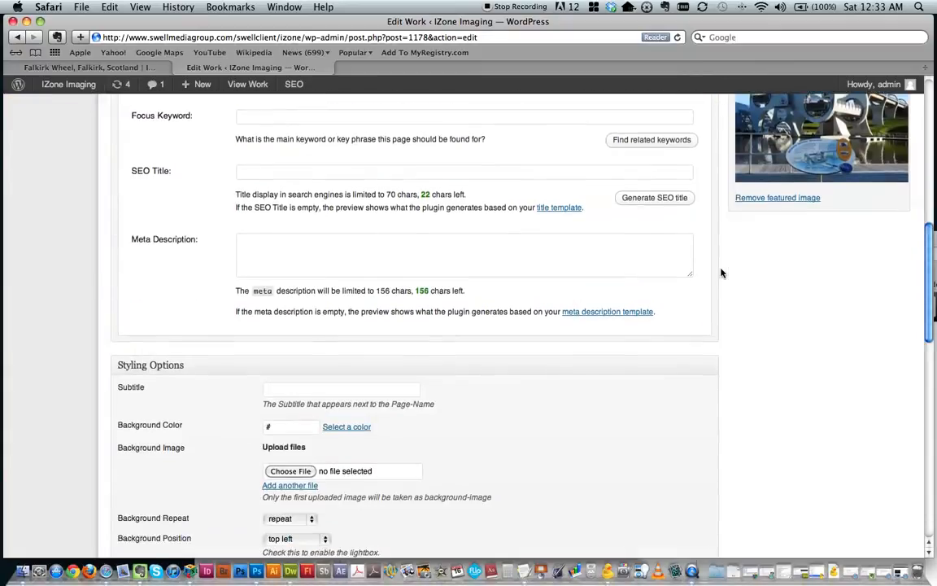
{"action": "scroll", "coordinate": [722, 272], "scroll_direction": "down", "scroll_amount": 3}
{"action": "scroll", "coordinate": [721, 273], "scroll_direction": "down", "scroll_amount": 2}
{"action": "scroll", "coordinate": [722, 273], "scroll_direction": "down", "scroll_amount": 2}
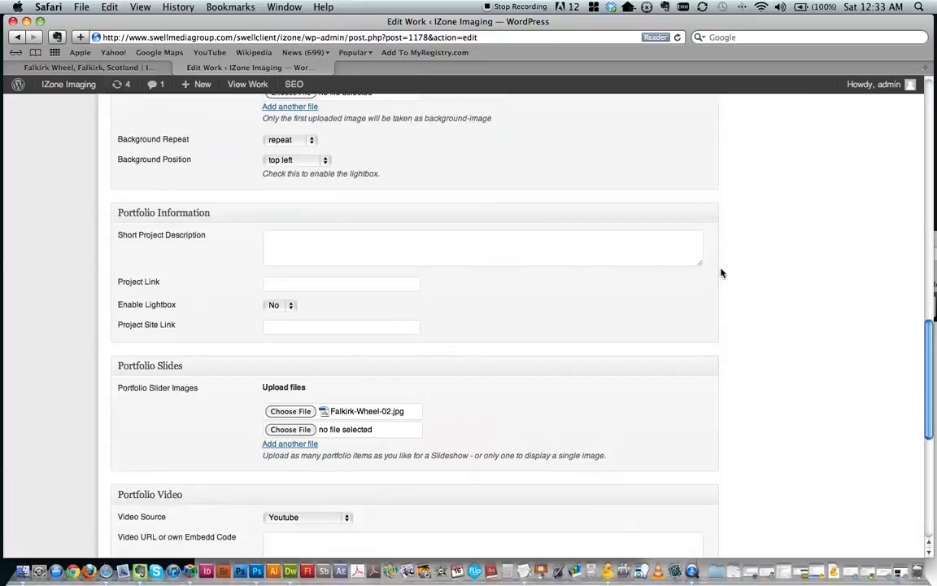
{"action": "scroll", "coordinate": [721, 272], "scroll_direction": "down", "scroll_amount": 2}
{"action": "scroll", "coordinate": [721, 273], "scroll_direction": "down", "scroll_amount": 1}
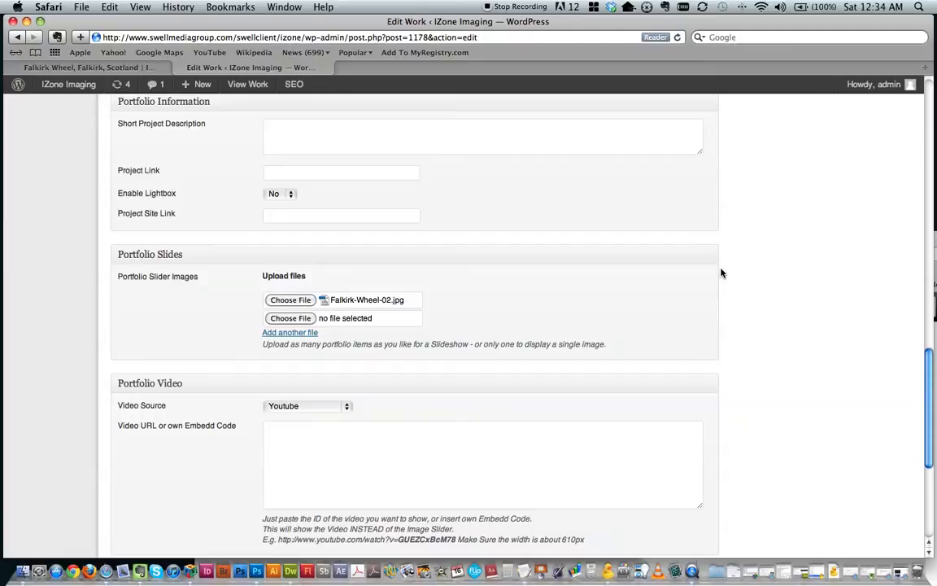
{"action": "scroll", "coordinate": [722, 273], "scroll_direction": "down", "scroll_amount": 5}
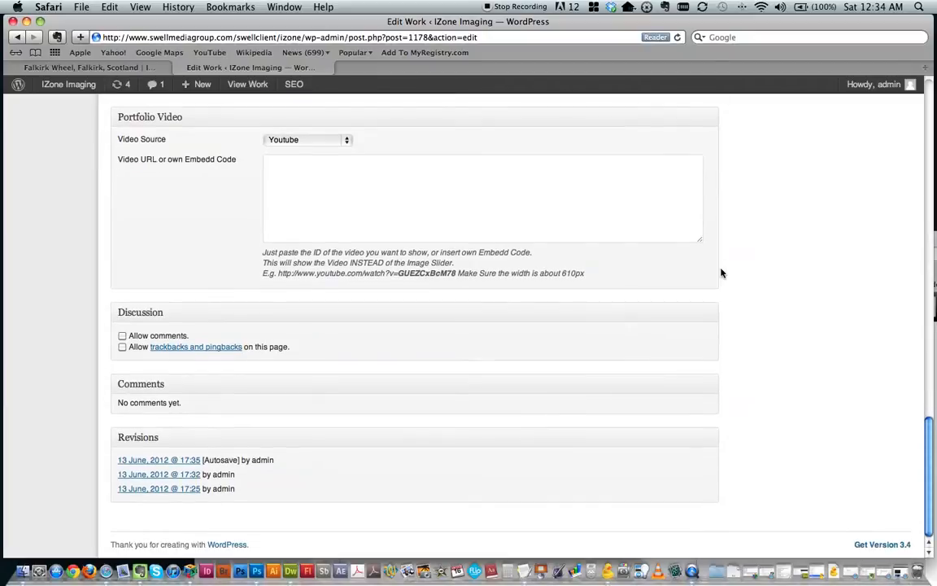
{"action": "scroll", "coordinate": [722, 272], "scroll_direction": "up", "scroll_amount": 4}
{"action": "scroll", "coordinate": [722, 272], "scroll_direction": "up", "scroll_amount": 4}
{"action": "scroll", "coordinate": [722, 272], "scroll_direction": "up", "scroll_amount": 8}
{"action": "scroll", "coordinate": [721, 272], "scroll_direction": "up", "scroll_amount": 3}
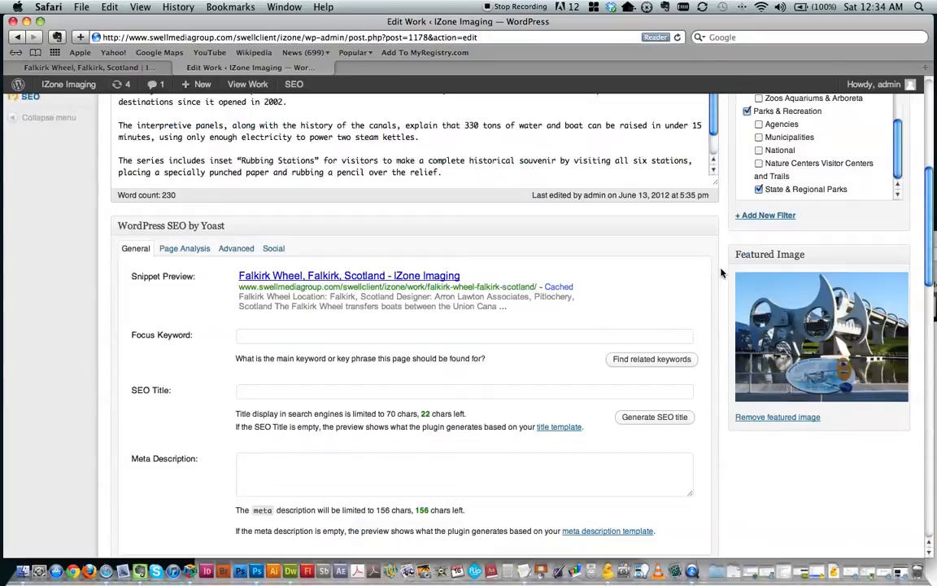
{"action": "scroll", "coordinate": [721, 273], "scroll_direction": "up", "scroll_amount": 5}
Update the Falkirk Wheel, Falkirk, Scotland post to save all changes.
{"action": "left_click", "coordinate": [862, 263]}
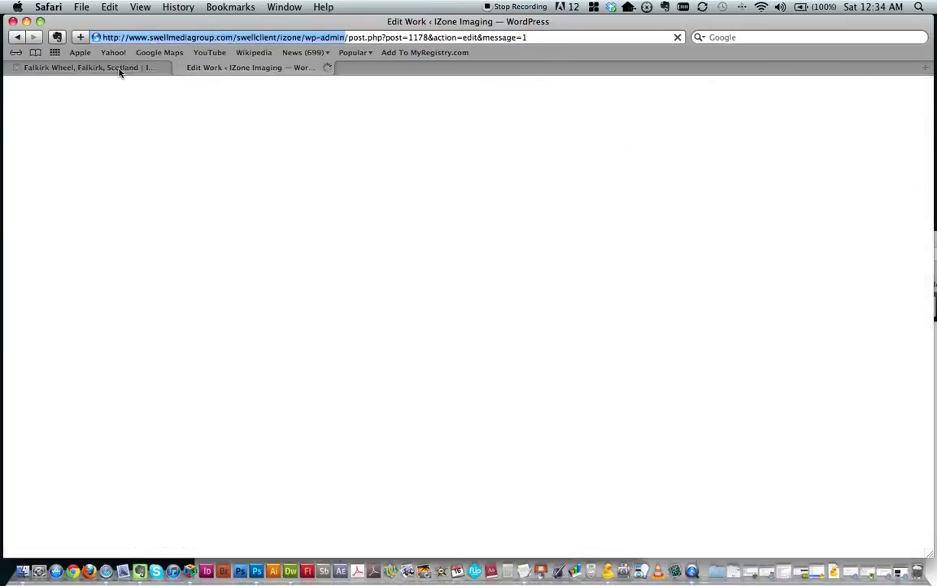
Reload the live Falkirk Wheel page to check the slider, then return to Edit Work.
{"action": "left_click", "coordinate": [119, 68]}
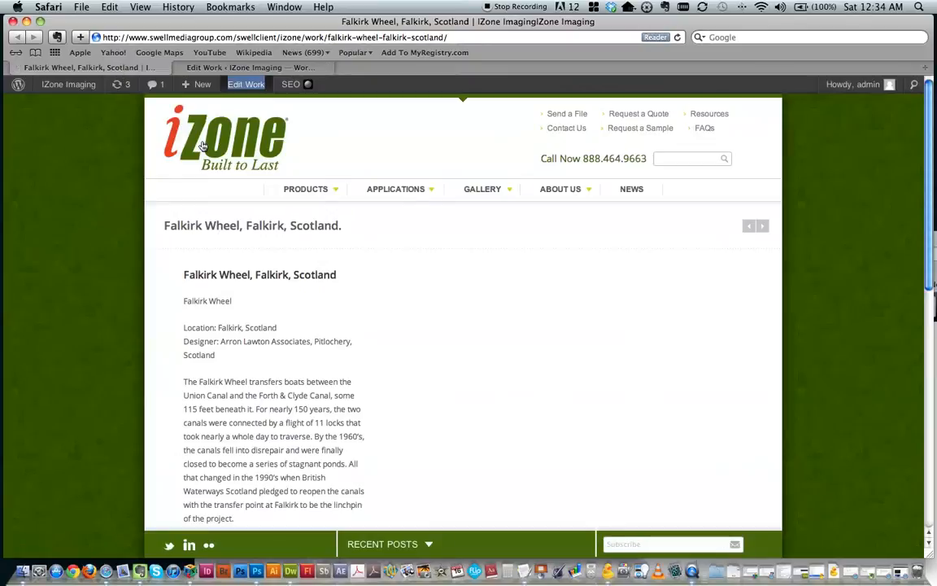
{"action": "key", "text": "super+r"}
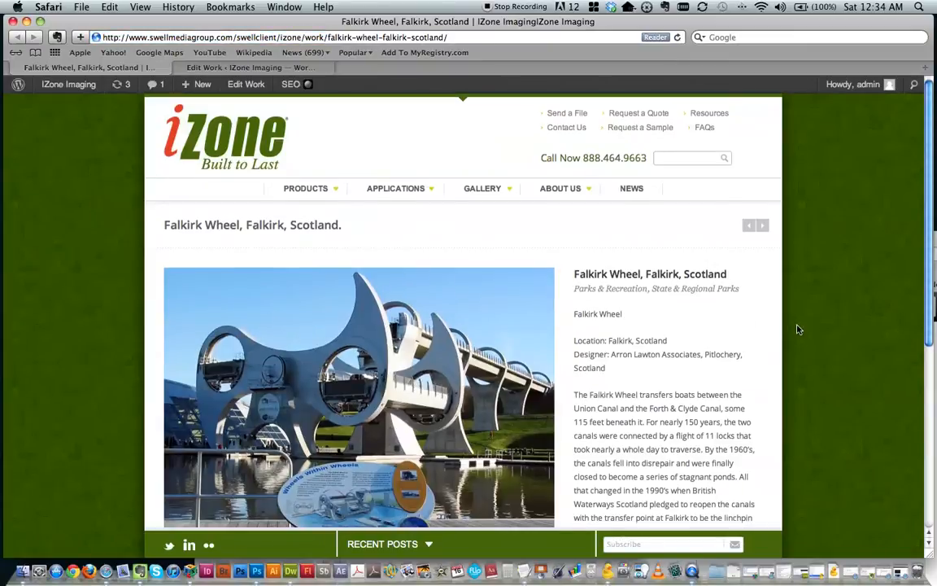
{"action": "scroll", "coordinate": [797, 330], "scroll_direction": "down", "scroll_amount": 3}
{"action": "scroll", "coordinate": [539, 377], "scroll_direction": "down", "scroll_amount": 3}
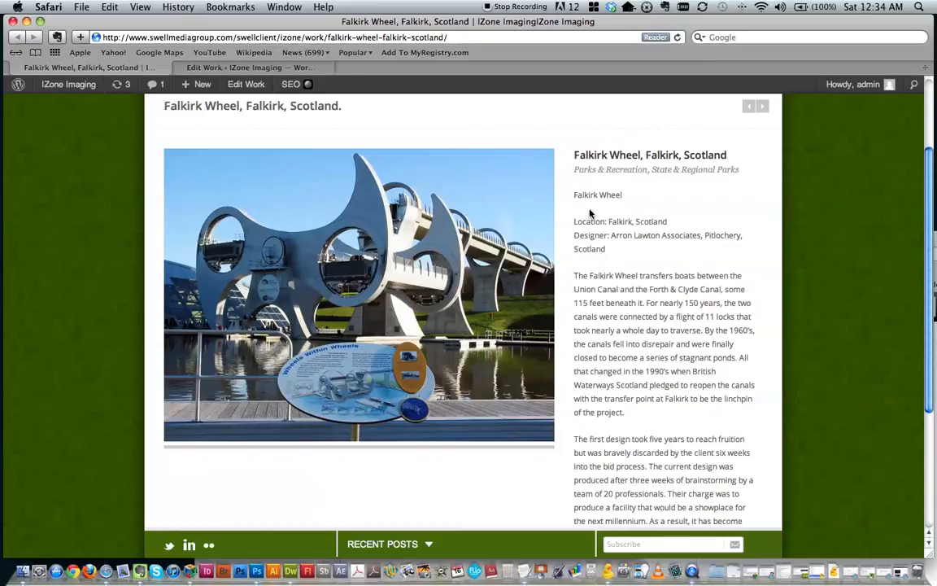
{"action": "left_click_drag", "start_coordinate": [584, 195], "coordinate": [617, 206]}
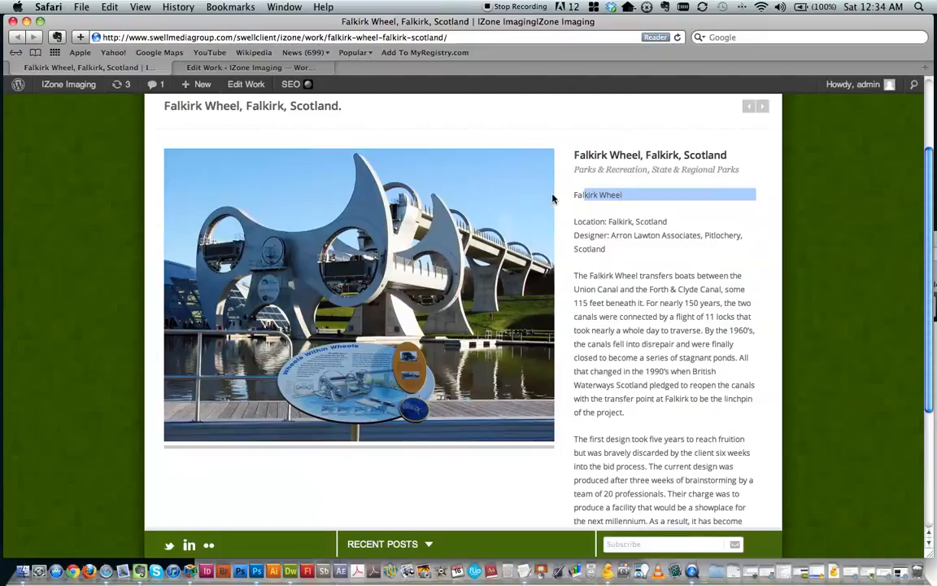
{"action": "scroll", "coordinate": [552, 199], "scroll_direction": "up", "scroll_amount": 3}
{"action": "left_click", "coordinate": [246, 83]}
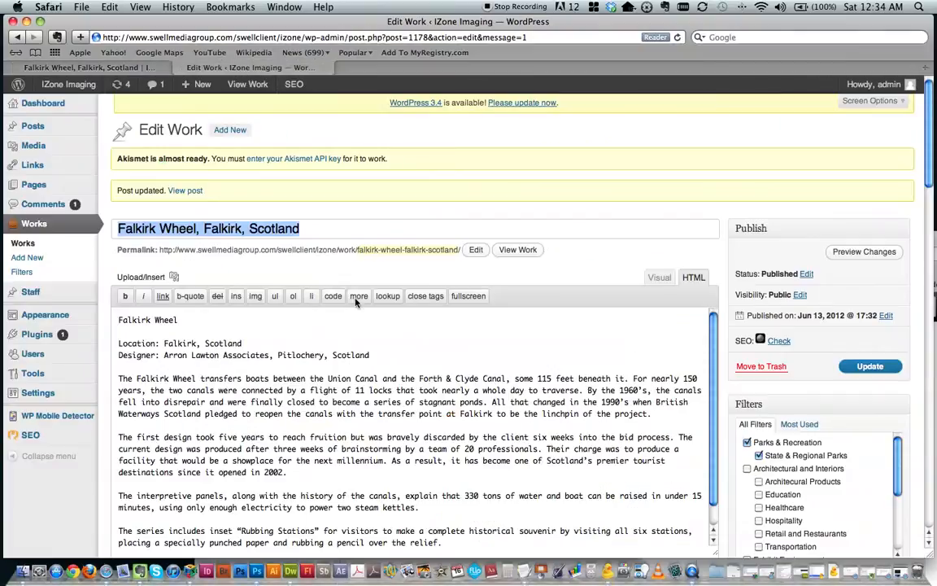
In the Visual editor make the Falkirk Wheel line a Heading 2 and bring up More colors.
{"action": "left_click", "coordinate": [659, 278]}
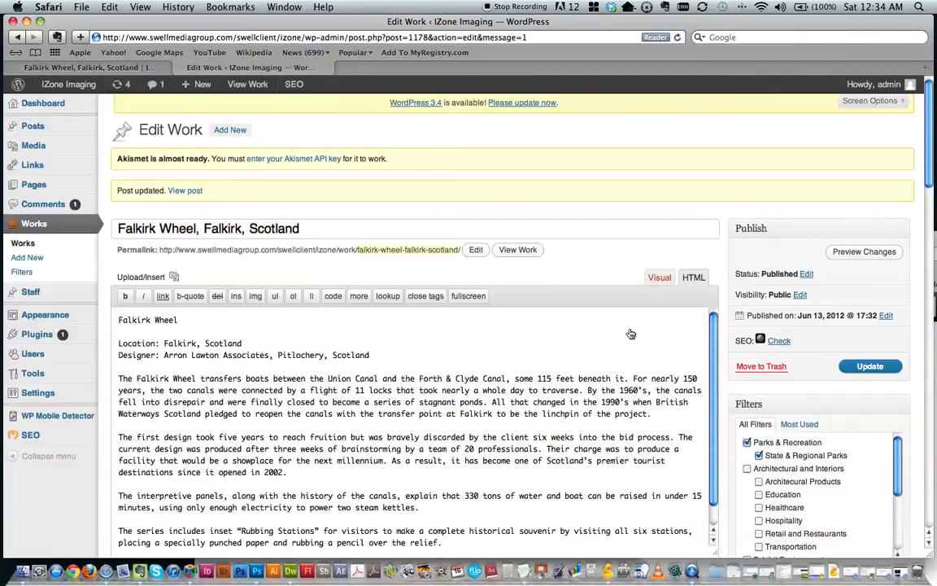
{"action": "left_click_drag", "start_coordinate": [169, 357], "coordinate": [118, 356]}
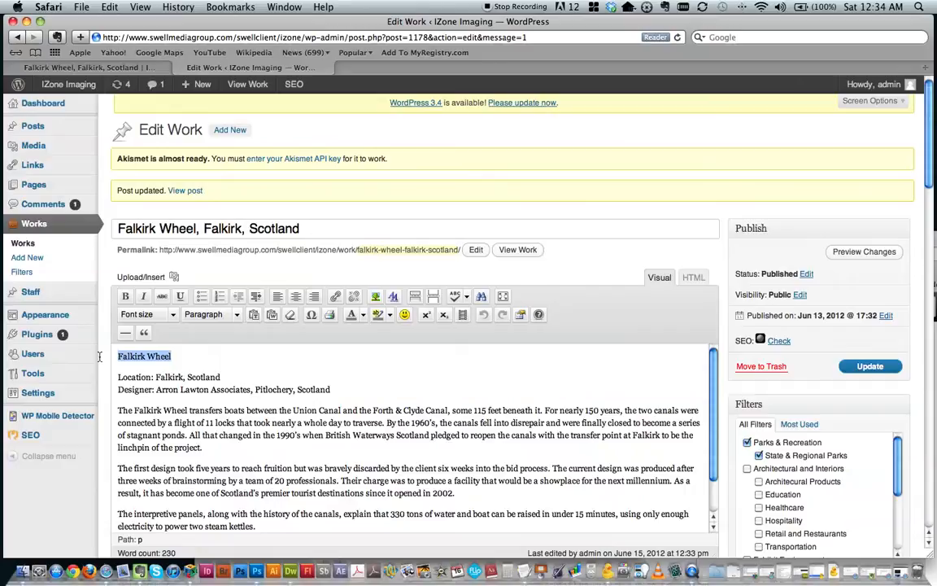
{"action": "left_click", "coordinate": [237, 315]}
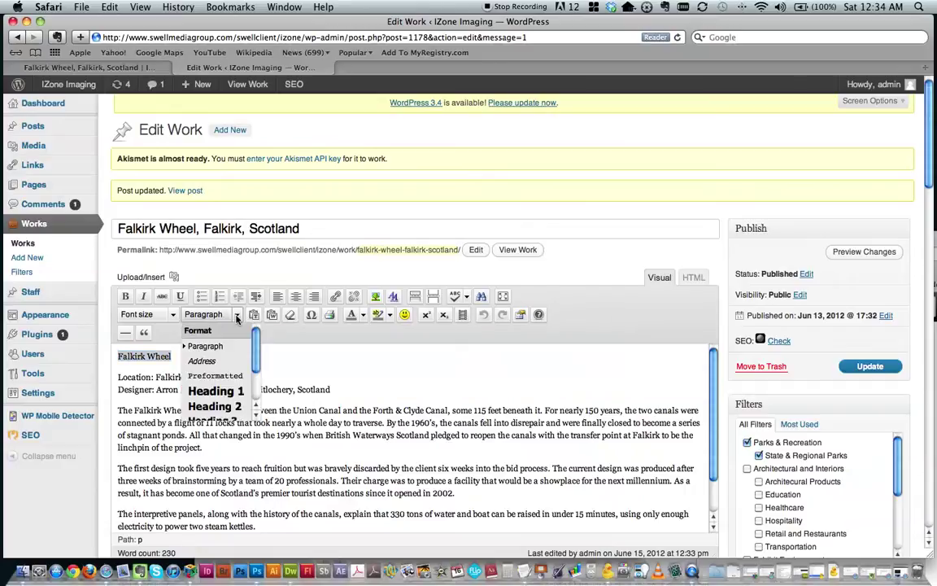
{"action": "left_click", "coordinate": [225, 406]}
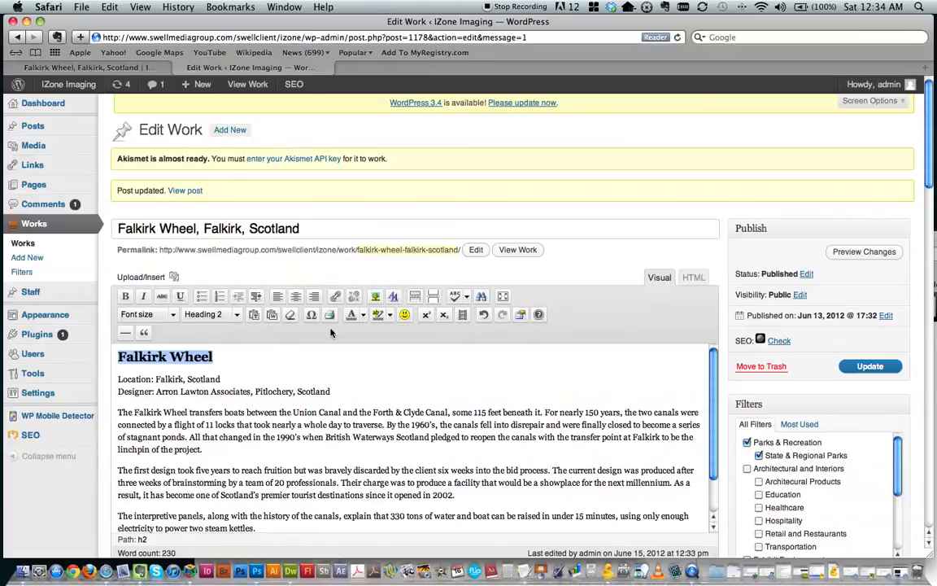
{"action": "left_click", "coordinate": [364, 316]}
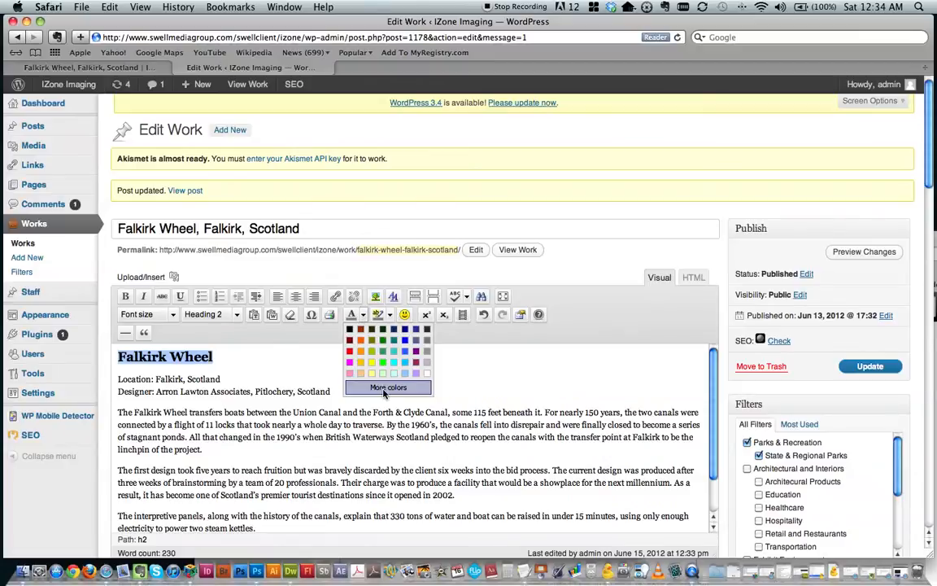
{"action": "left_click", "coordinate": [385, 388]}
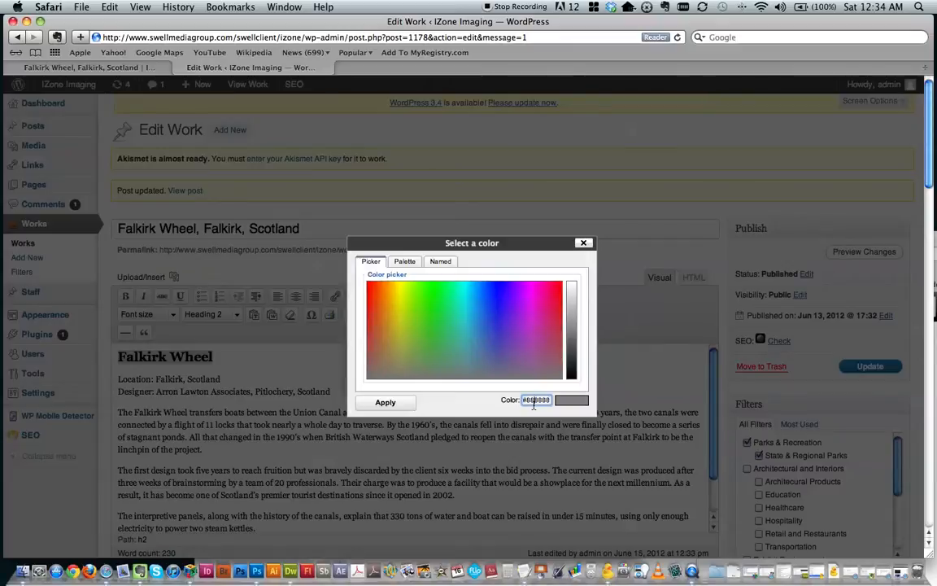
Paste #4e6f18 from the iZone colors note into the Color field and apply it to the heading.
{"action": "double_click", "coordinate": [533, 400]}
{"action": "key", "text": "ctrl+Up"}
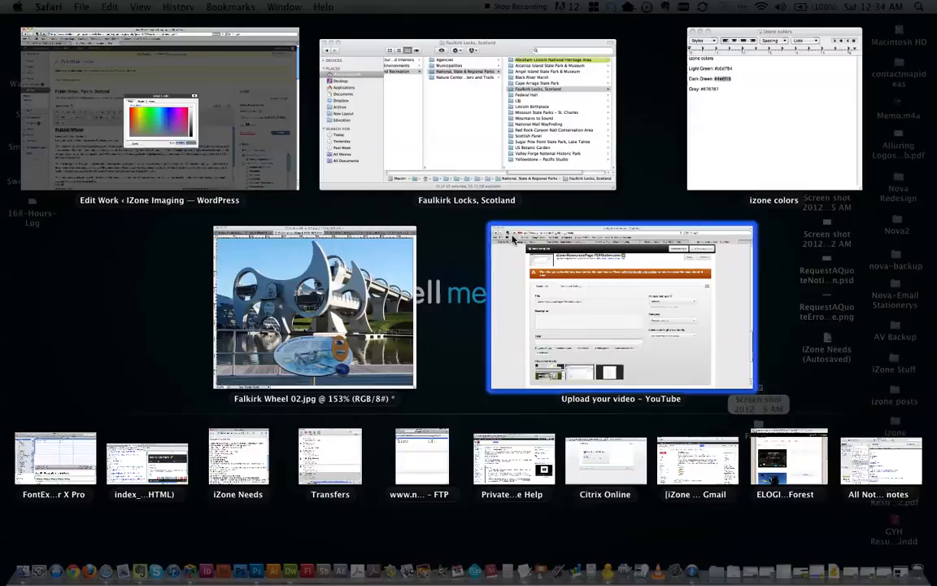
{"action": "left_click", "coordinate": [703, 162]}
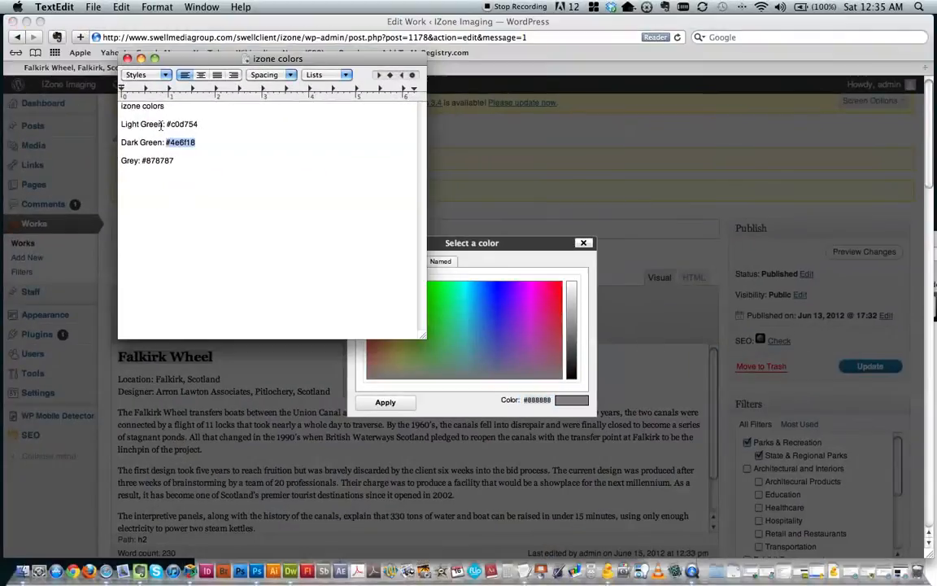
{"action": "left_click", "coordinate": [441, 407]}
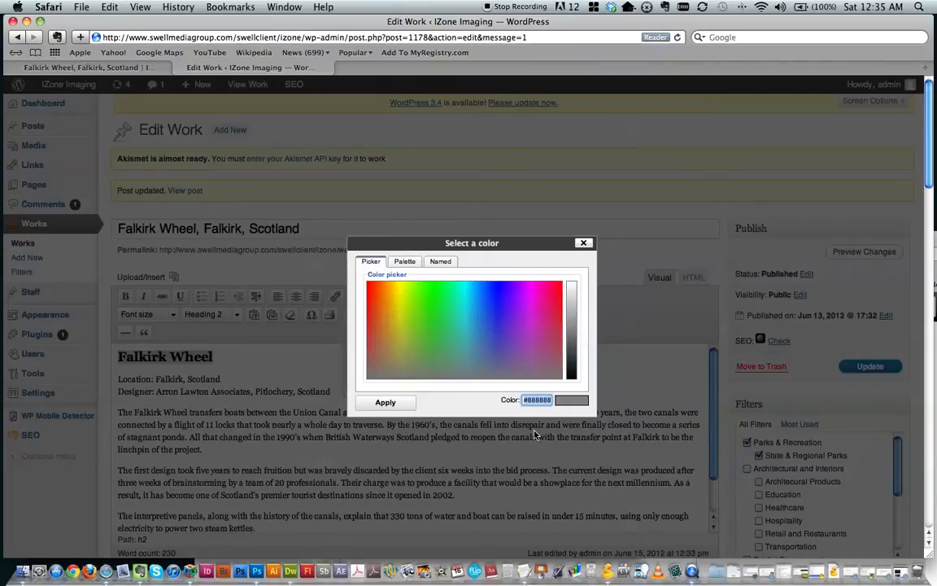
{"action": "key", "text": "super+v"}
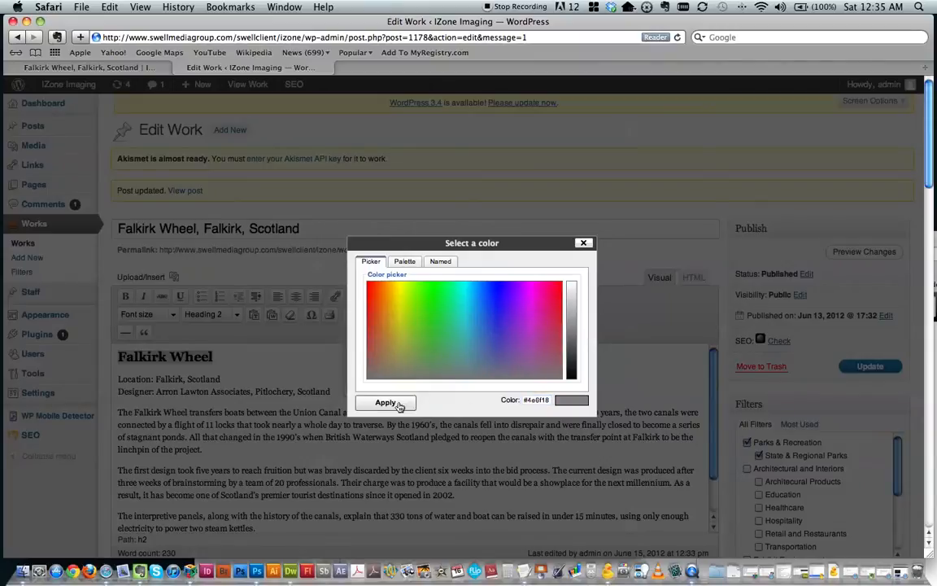
{"action": "left_click", "coordinate": [386, 402]}
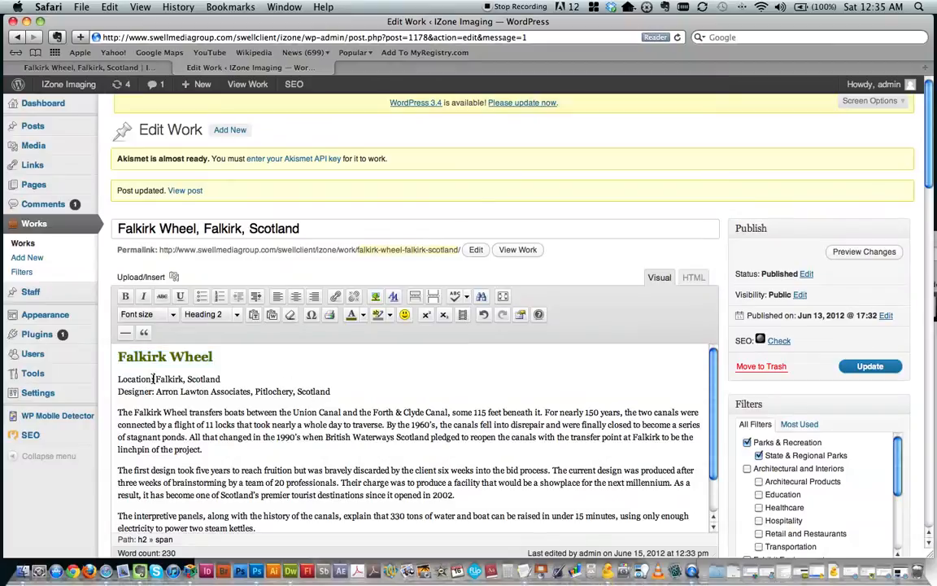
Make the Location: and Designer: labels bold.
{"action": "left_click_drag", "start_coordinate": [153, 378], "coordinate": [118, 378]}
{"action": "left_click", "coordinate": [125, 296]}
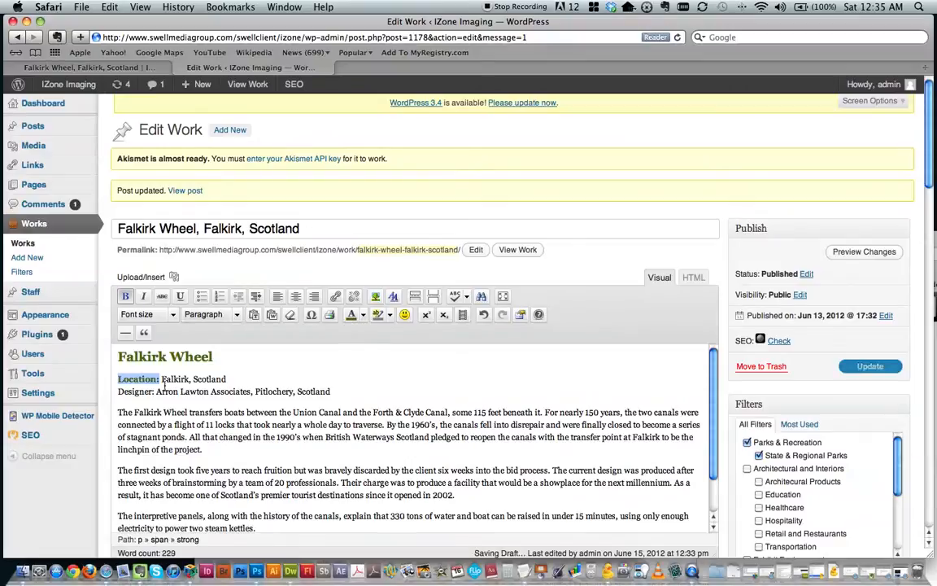
{"action": "left_click_drag", "start_coordinate": [118, 391], "coordinate": [154, 391]}
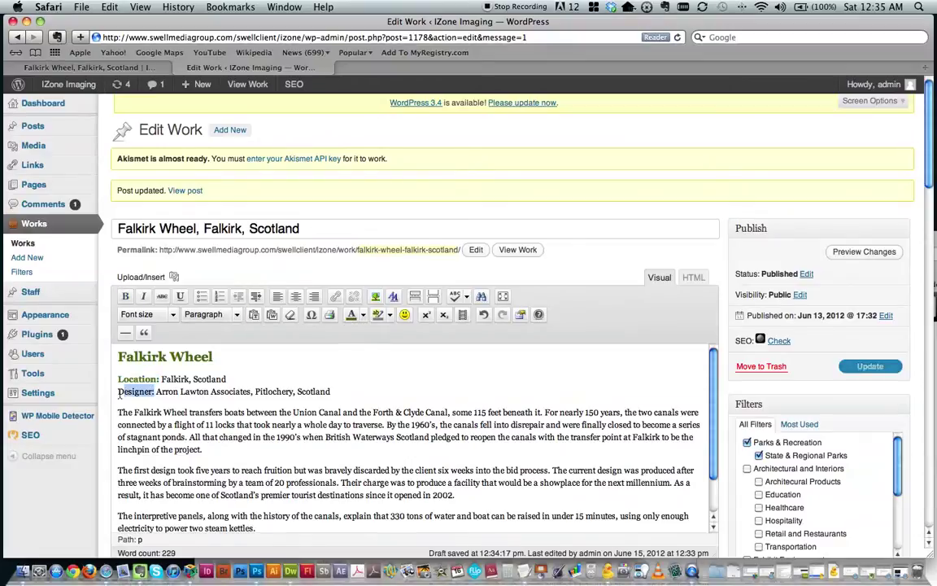
{"action": "left_click", "coordinate": [127, 298]}
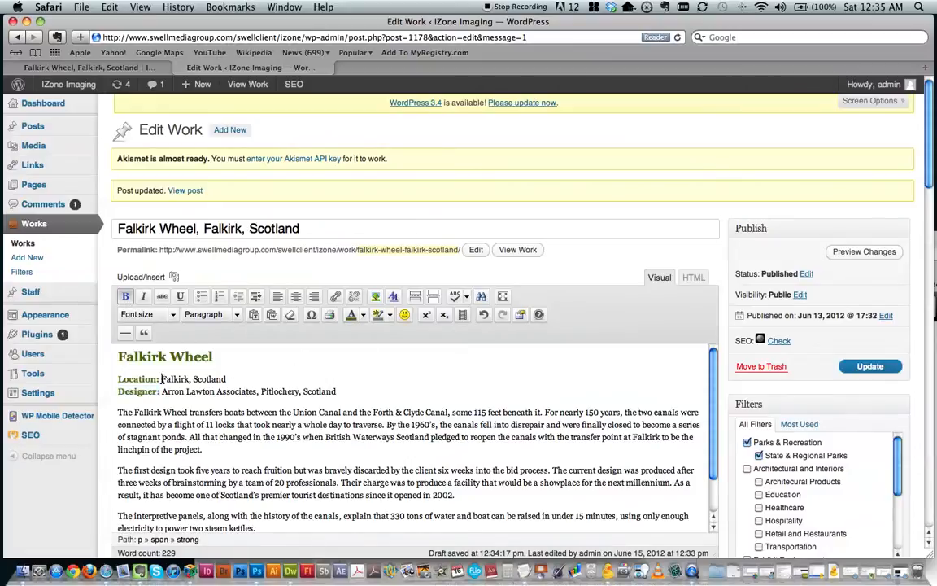
Italicise 'Falkirk, Scotland' and the designer details, then update the published post.
{"action": "left_click_drag", "start_coordinate": [161, 379], "coordinate": [227, 379]}
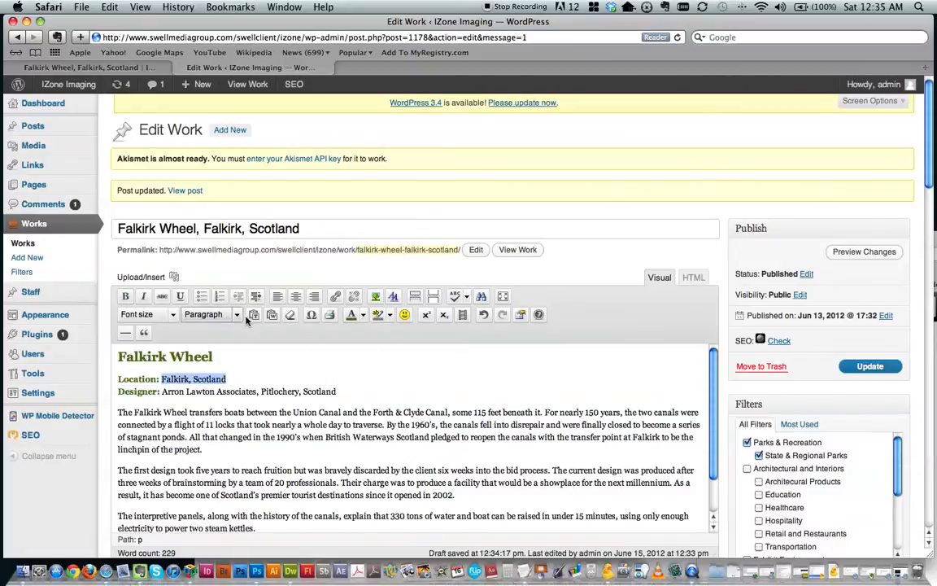
{"action": "left_click", "coordinate": [147, 298]}
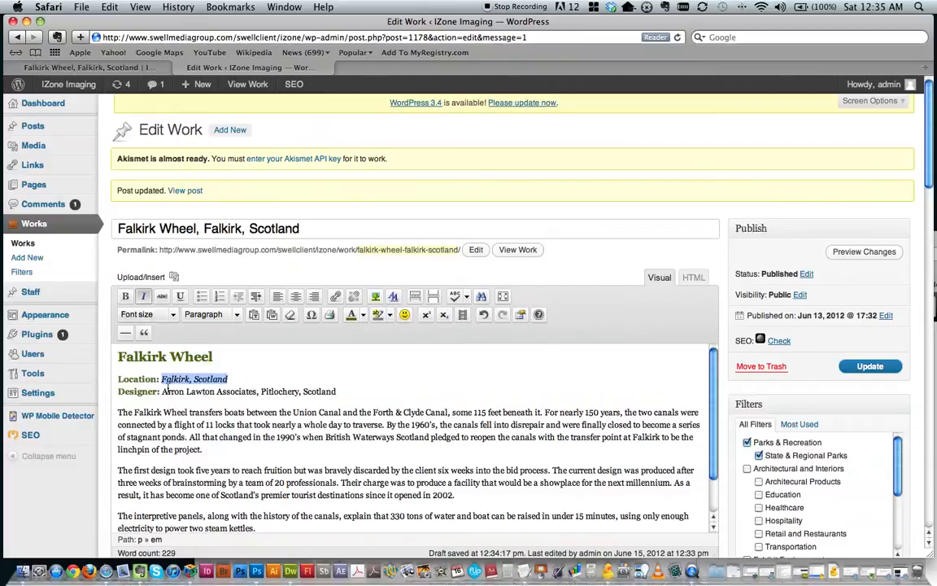
{"action": "left_click_drag", "start_coordinate": [161, 391], "coordinate": [336, 392]}
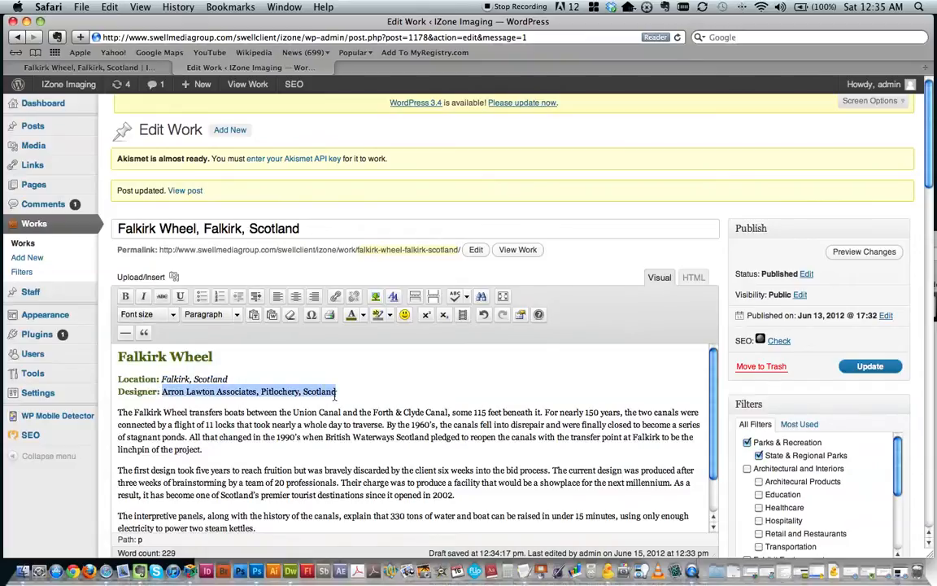
{"action": "left_click", "coordinate": [143, 296]}
{"action": "scroll", "coordinate": [452, 426], "scroll_direction": "down", "scroll_amount": 5}
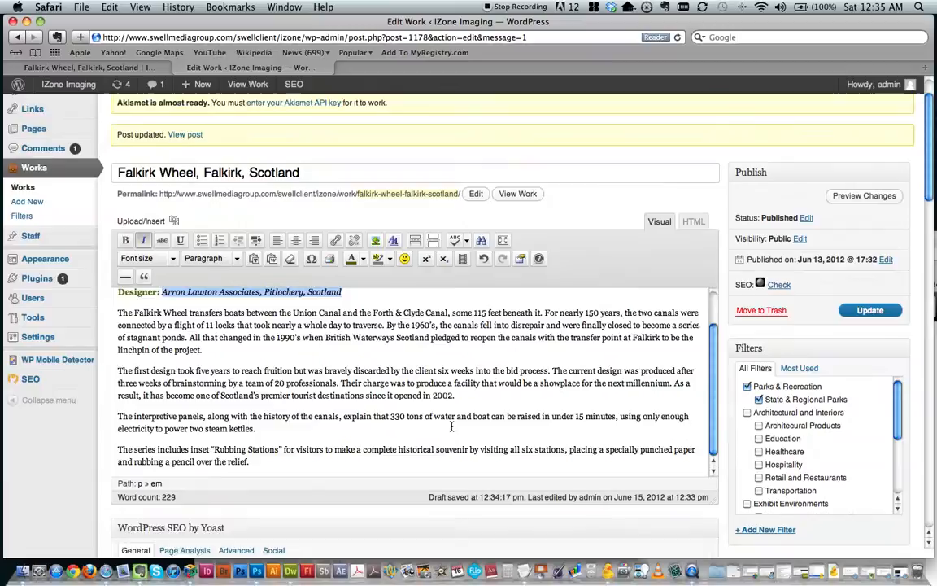
{"action": "scroll", "coordinate": [440, 425], "scroll_direction": "up", "scroll_amount": 5}
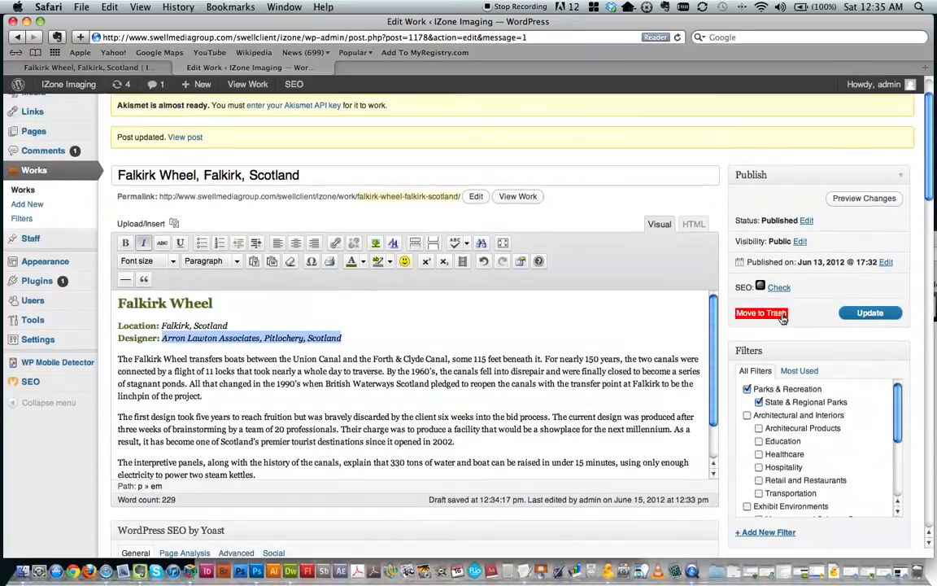
{"action": "left_click", "coordinate": [865, 314]}
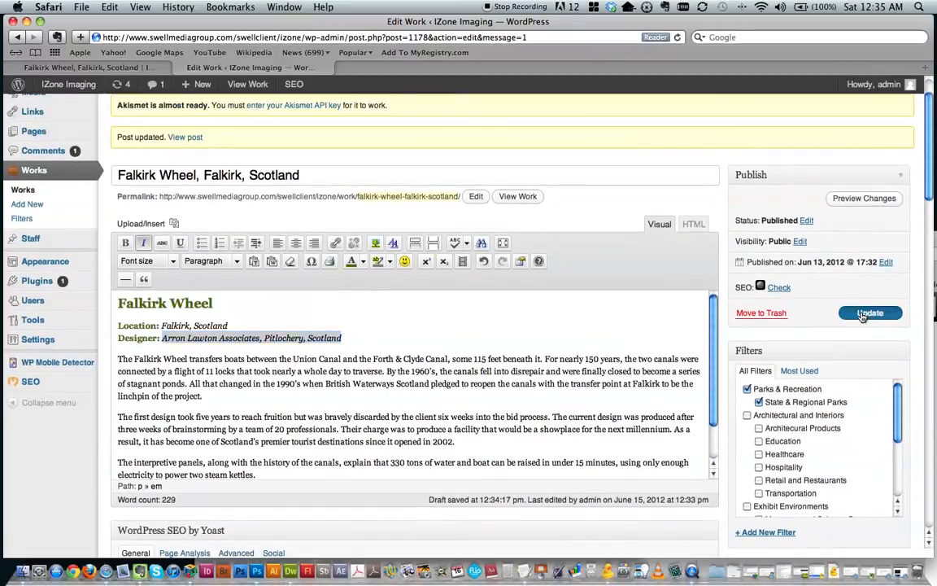
Switch to the live Falkirk Wheel tab to review the green heading and formatted details.
{"action": "left_click", "coordinate": [91, 73]}
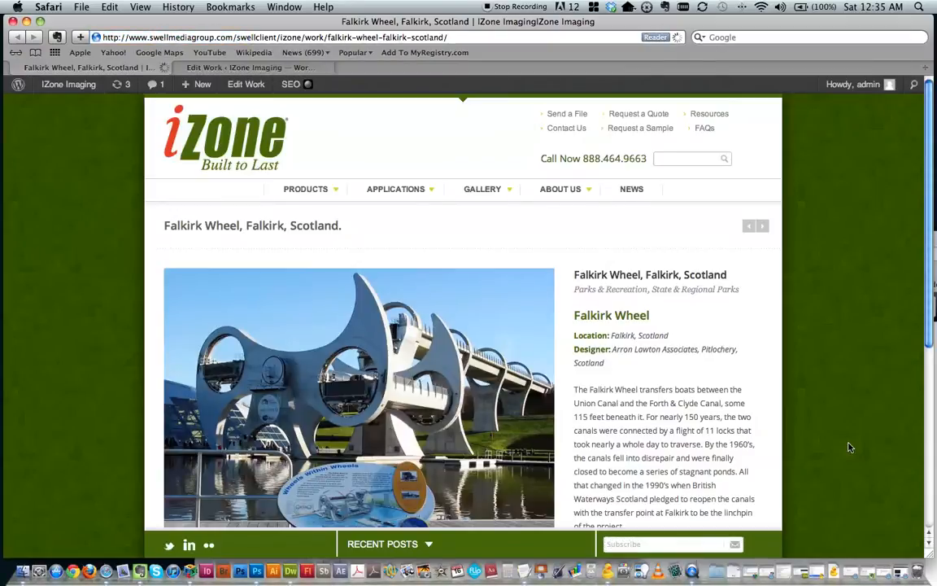
{"action": "scroll", "coordinate": [848, 446], "scroll_direction": "down", "scroll_amount": 1}
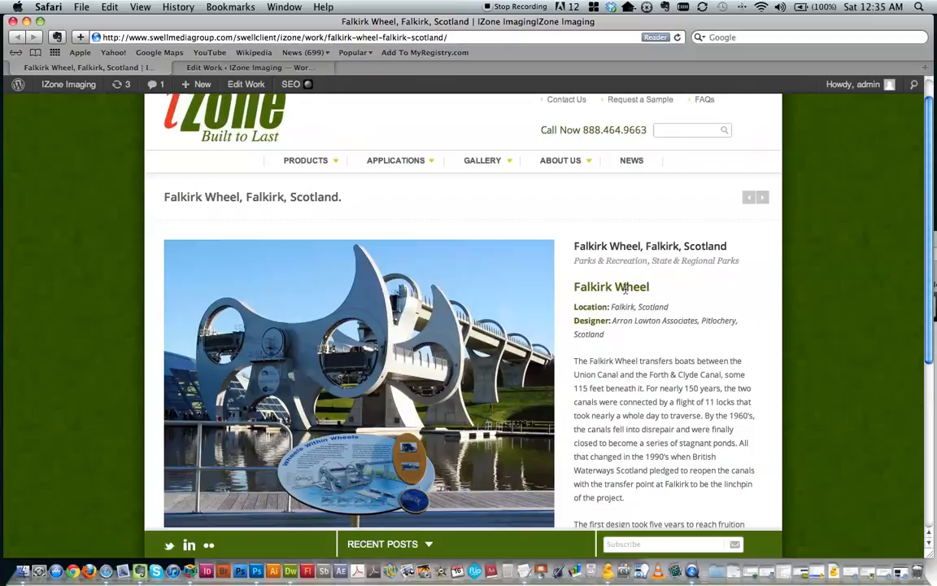
{"action": "scroll", "coordinate": [682, 360], "scroll_direction": "down", "scroll_amount": 3}
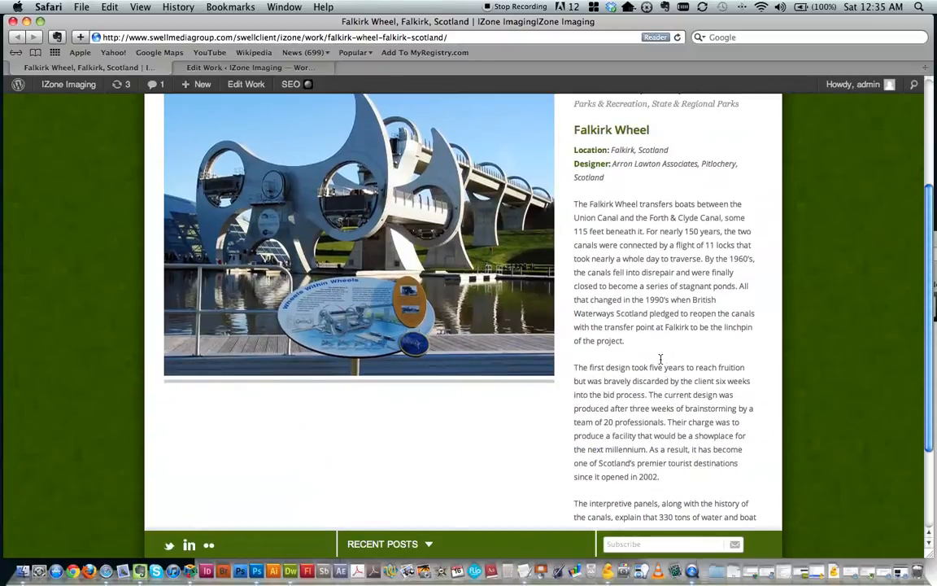
{"action": "scroll", "coordinate": [661, 361], "scroll_direction": "down", "scroll_amount": 5}
{"action": "scroll", "coordinate": [661, 361], "scroll_direction": "up", "scroll_amount": 2}
{"action": "scroll", "coordinate": [662, 360], "scroll_direction": "up", "scroll_amount": 5}
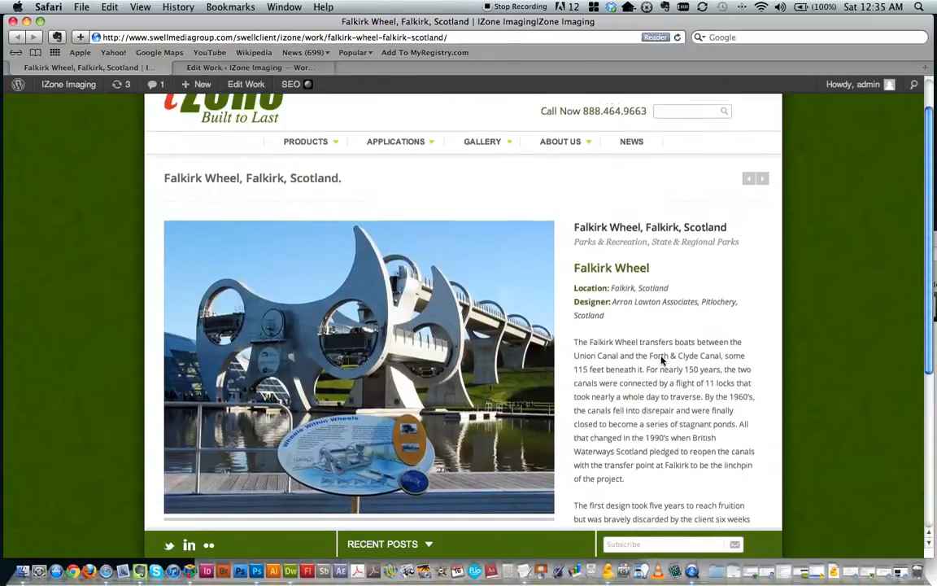
{"action": "scroll", "coordinate": [778, 178], "scroll_direction": "down", "scroll_amount": 1}
{"action": "scroll", "coordinate": [823, 253], "scroll_direction": "up", "scroll_amount": 1}
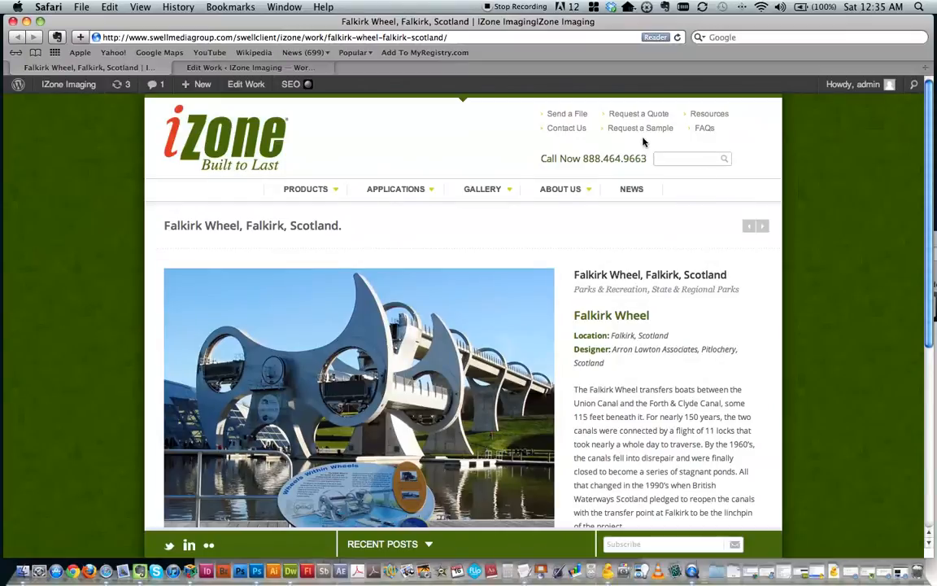